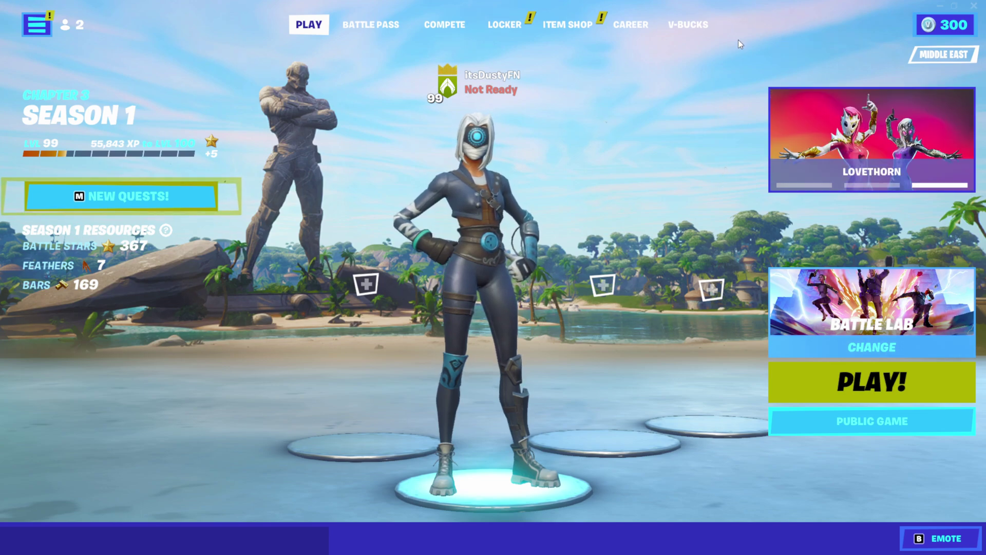
- Open Fortnite's Game settings and apply Auto as the matchmaking region
left_click(36, 24)
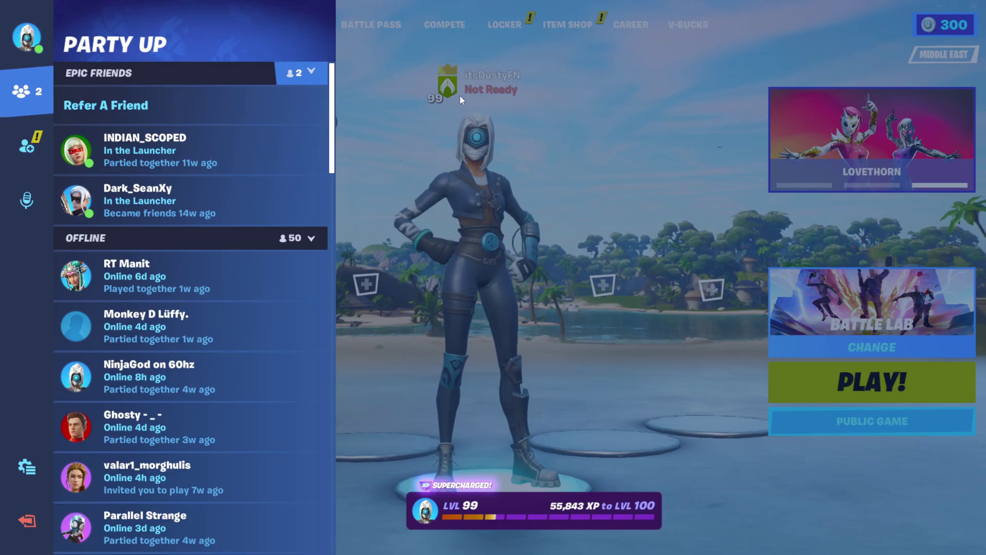
left_click(27, 466)
left_click(79, 96)
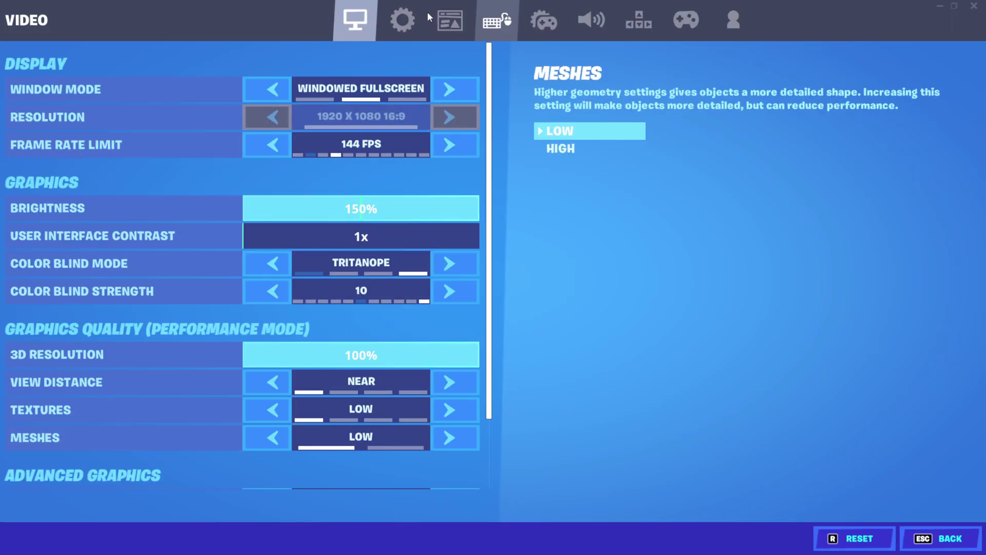
left_click(403, 21)
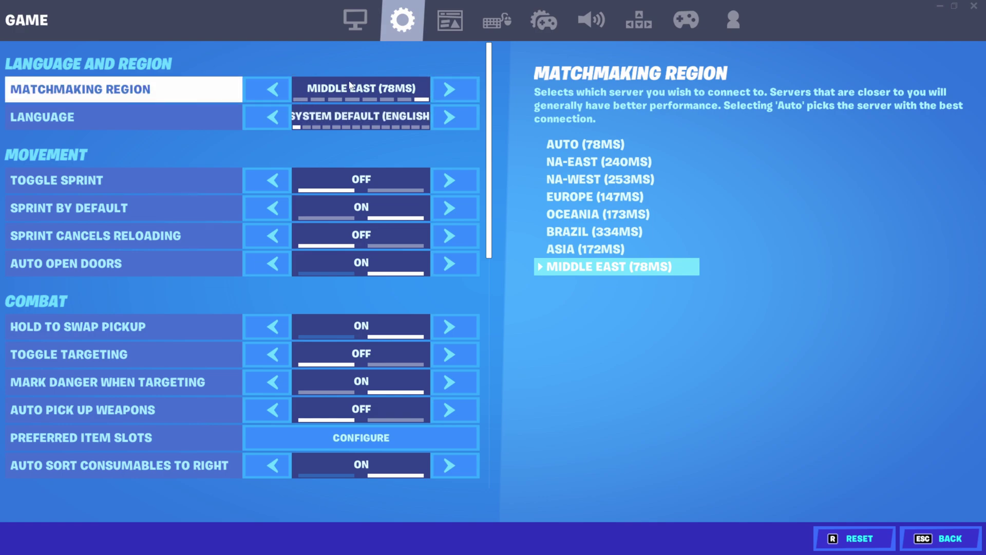
left_click(444, 92)
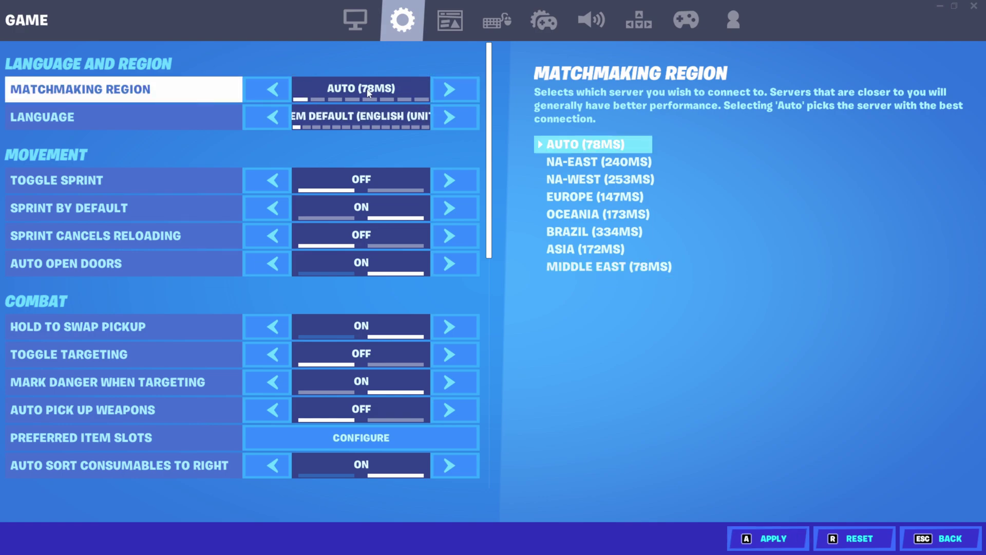
key("a")
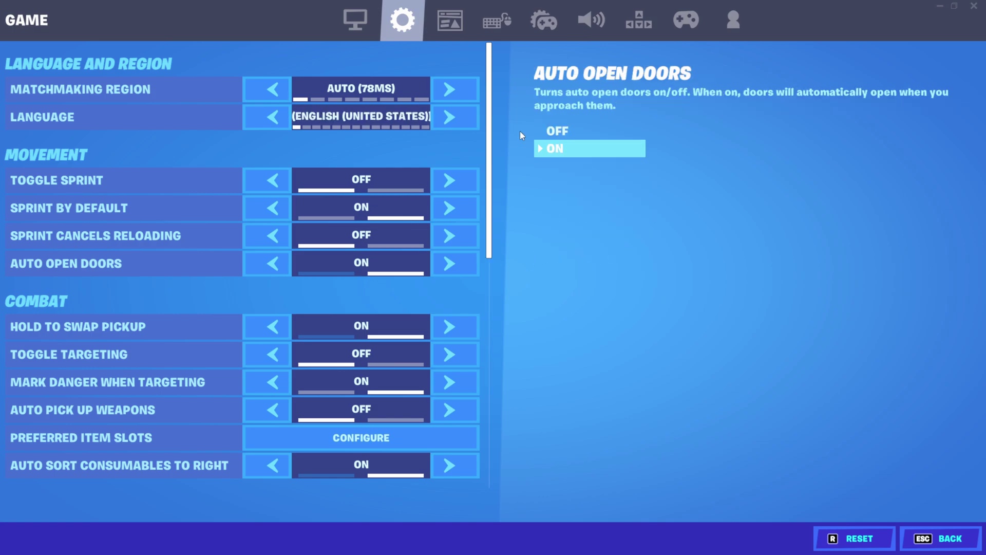
- Compare the matchmaking regions' pings and apply Middle East (78ms)
left_click(263, 87)
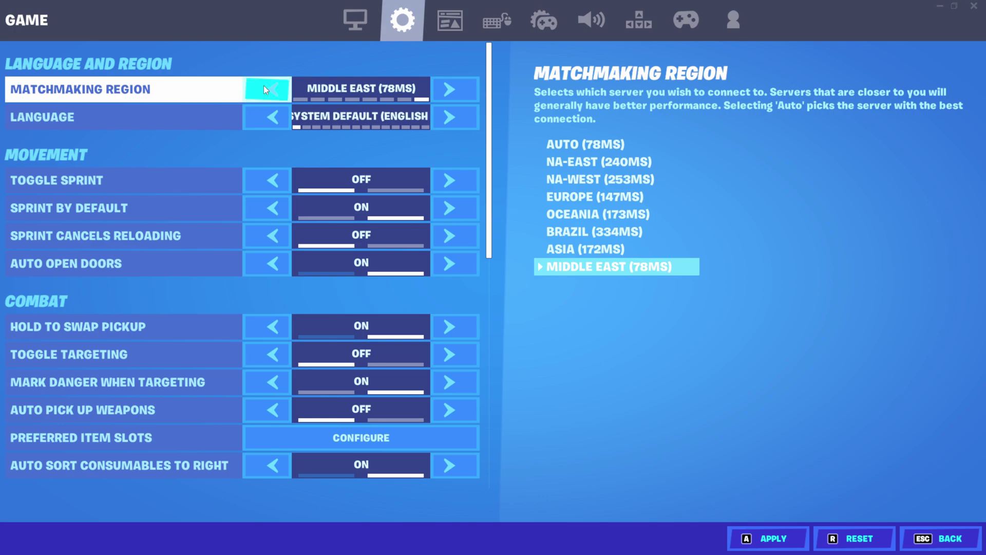
left_click(264, 88)
left_click(264, 87)
left_click(264, 88)
left_click(264, 88)
left_click(263, 86)
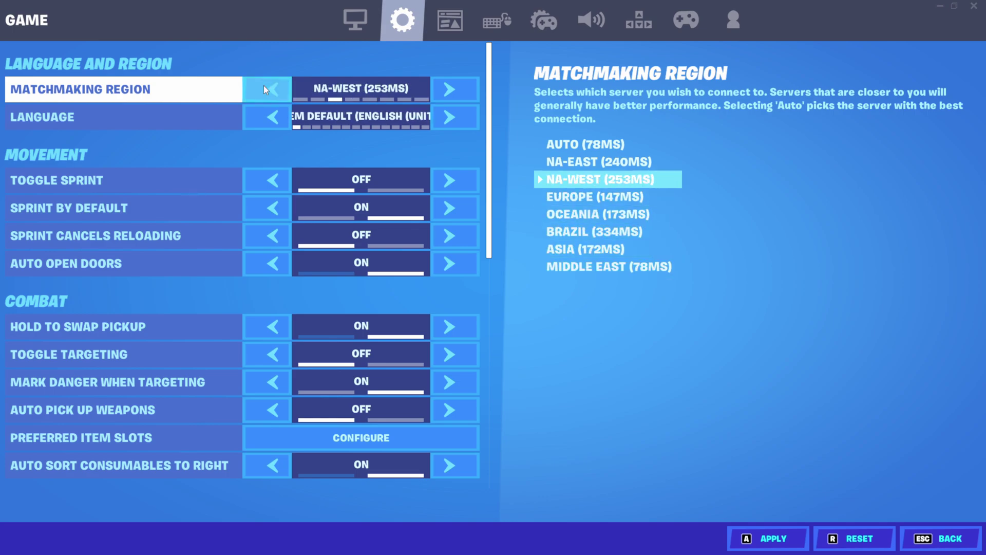
left_click(436, 91)
left_click(437, 90)
left_click(437, 91)
left_click(437, 90)
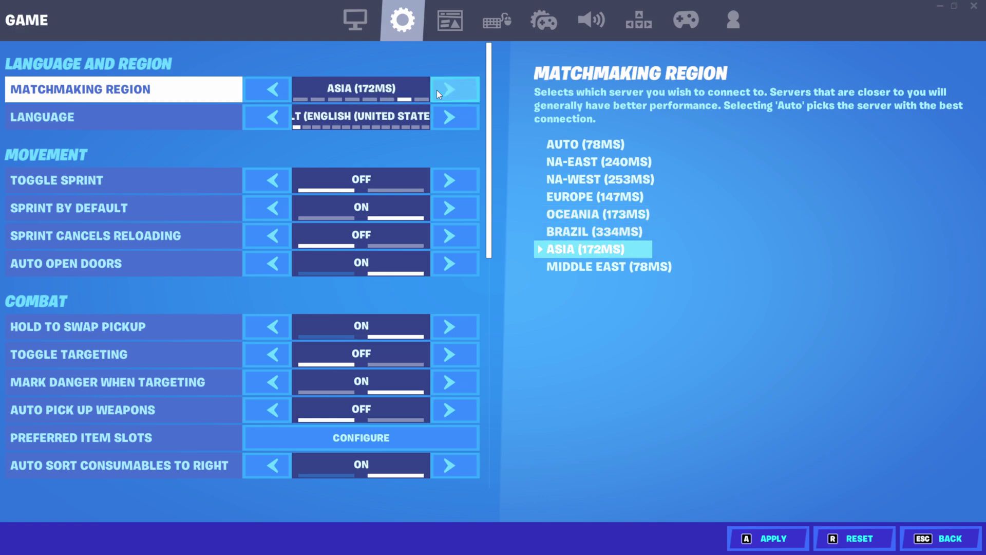
left_click(437, 90)
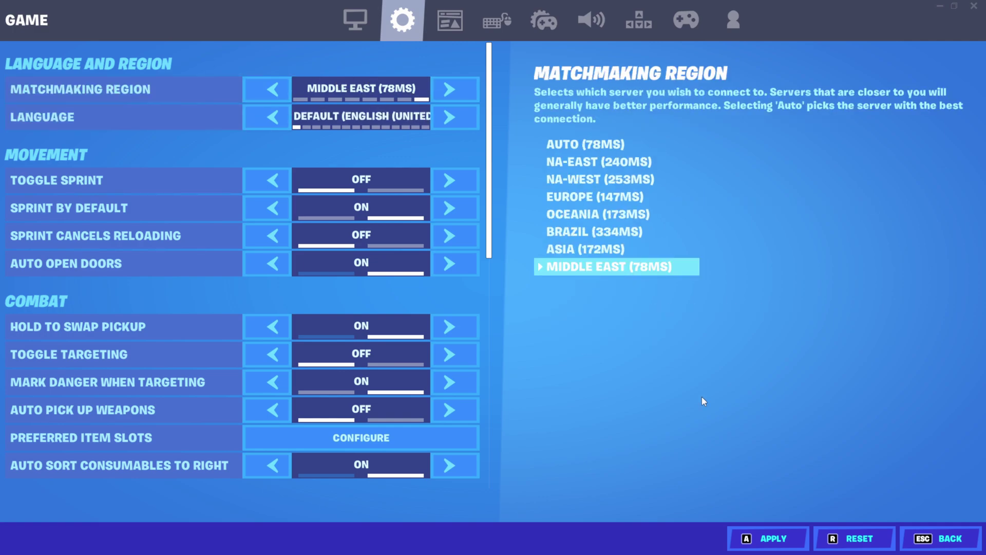
key("a")
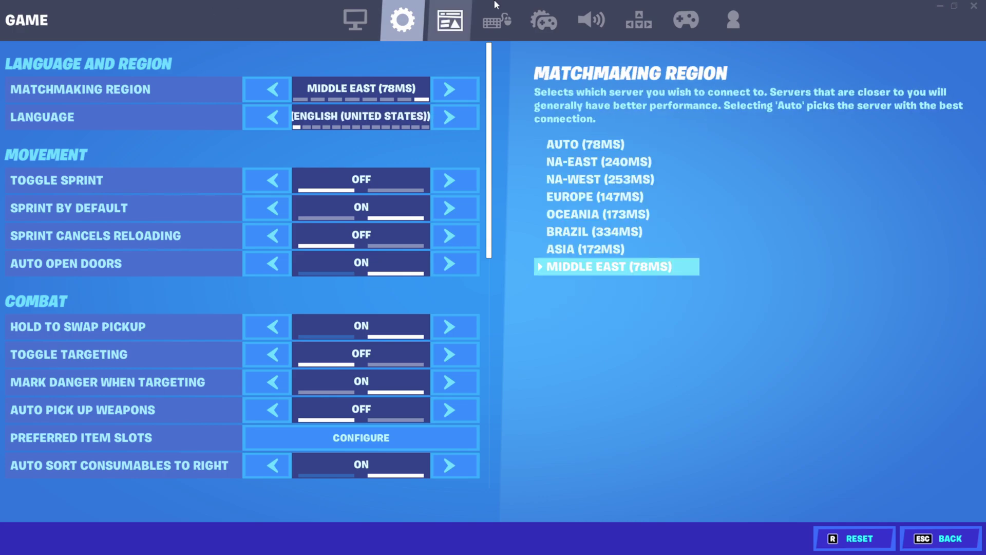
- Turn Player Surveys off in the Account and Privacy settings
left_click(450, 20)
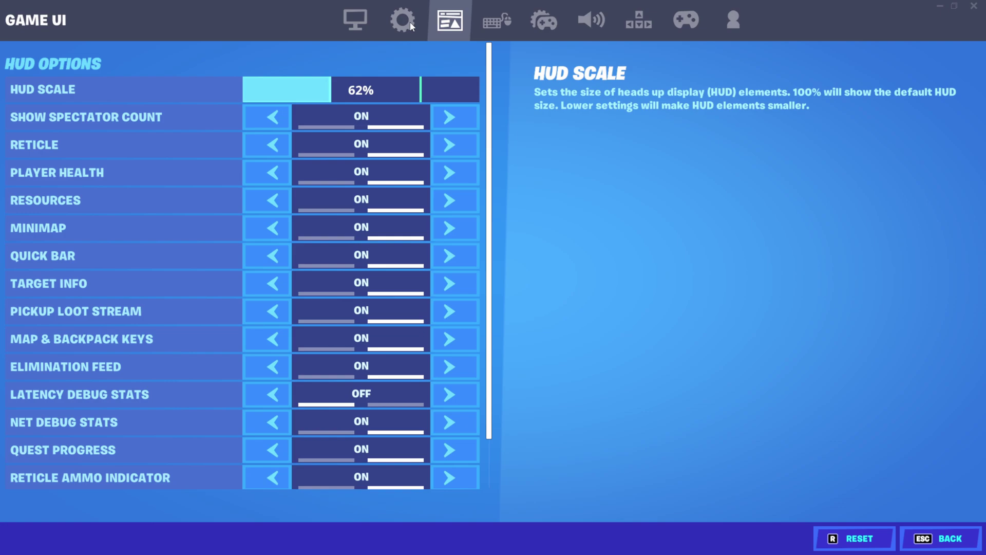
left_click(733, 20)
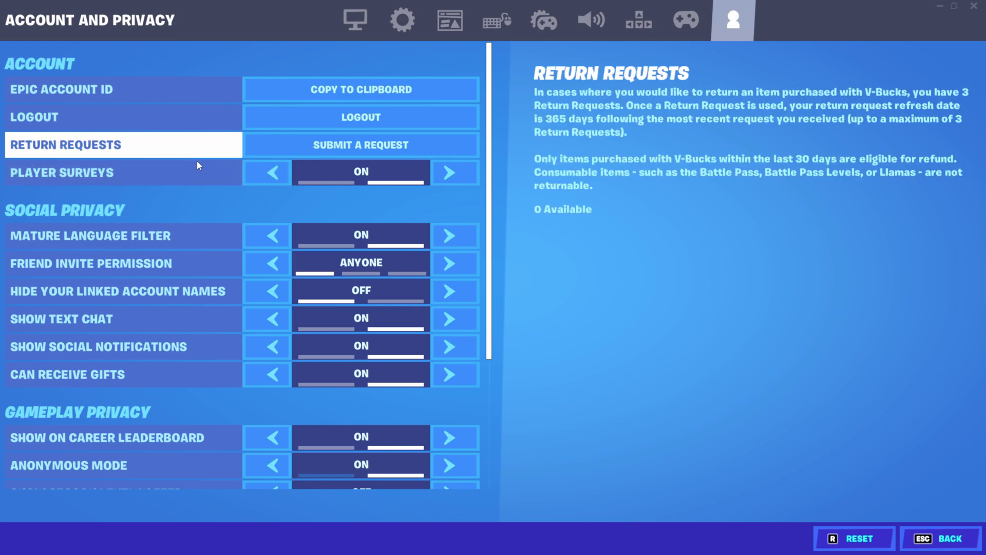
left_click(272, 174)
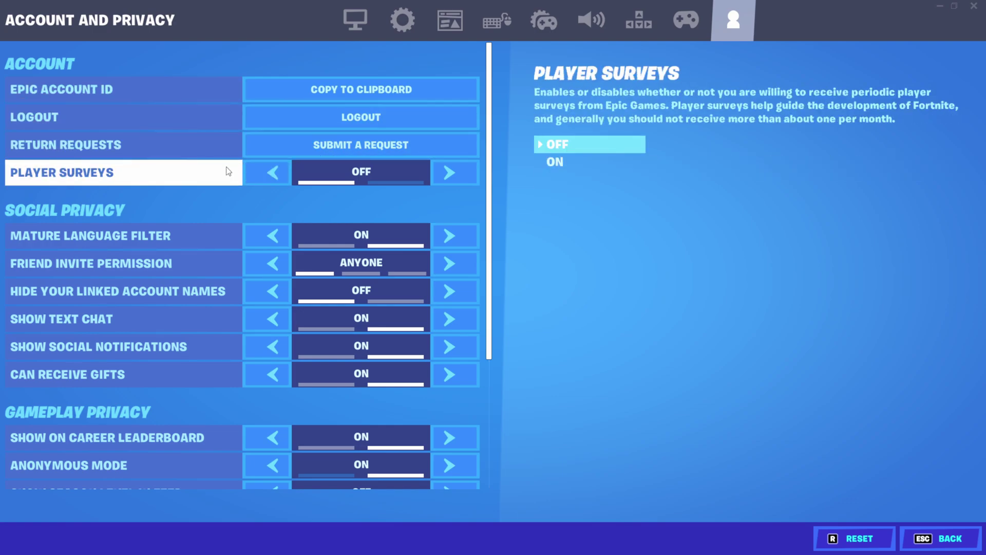
- Look over the remaining privacy options, then go back to the Game settings
scroll(493, 169, "down", 2)
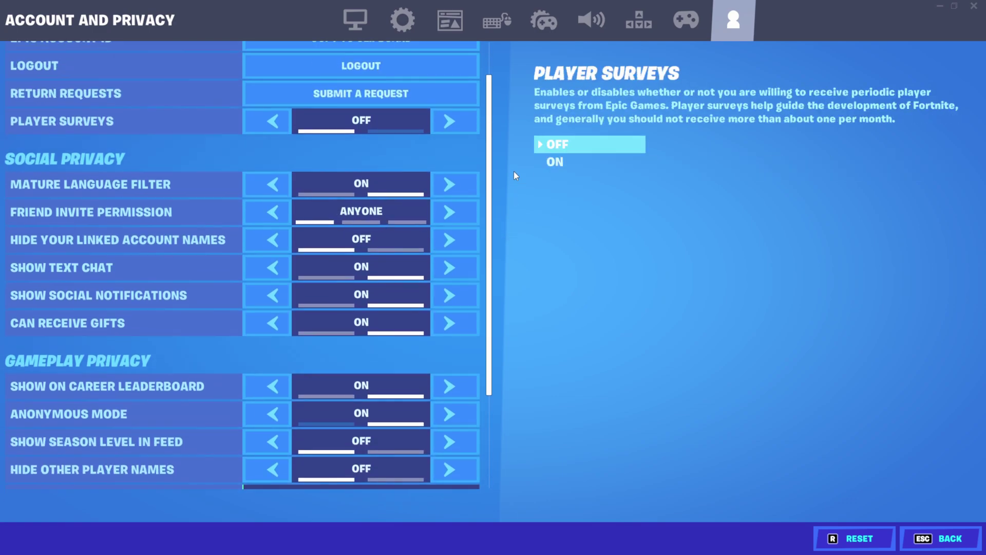
scroll(515, 175, "up", 2)
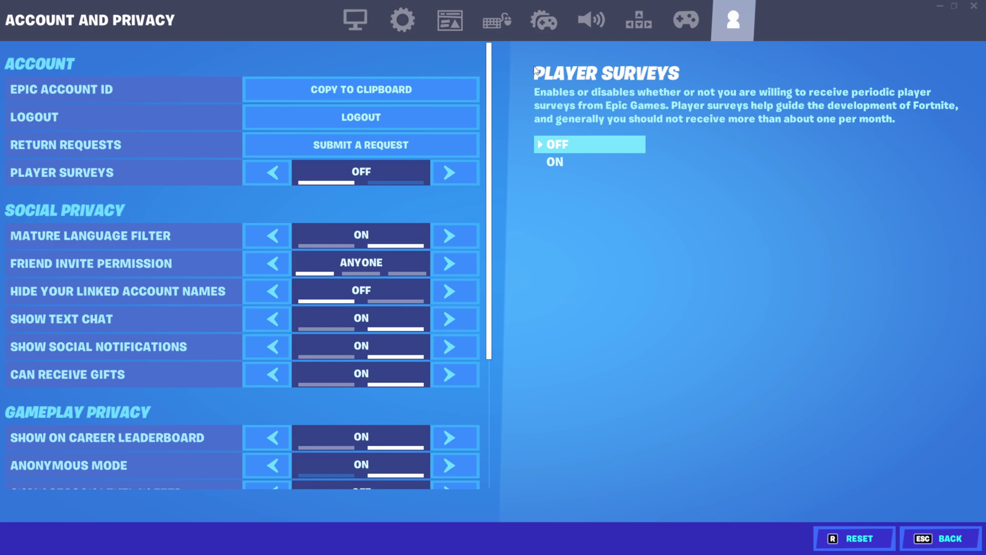
scroll(796, 175, "down", 4)
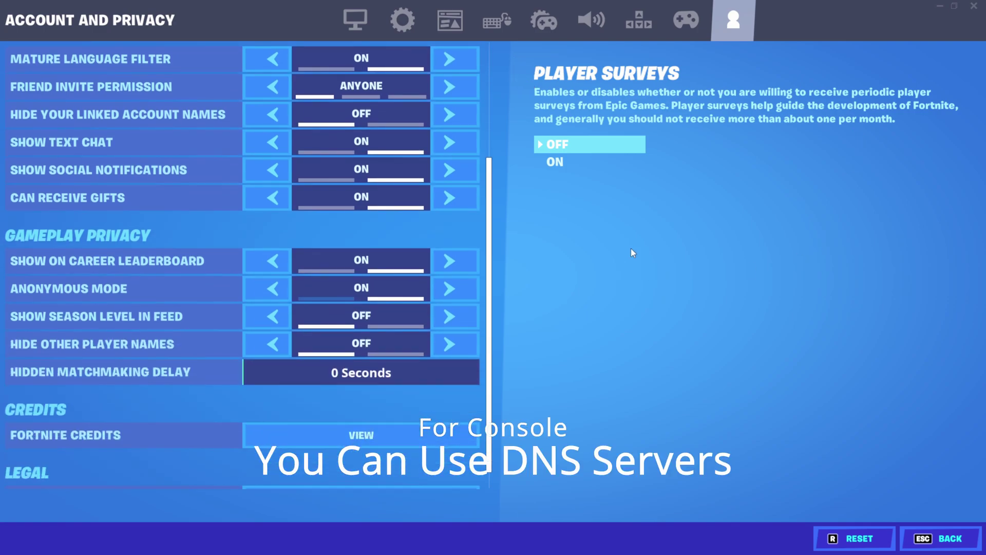
scroll(734, 210, "up", 4)
scroll(672, 246, "down", 4)
scroll(612, 285, "up", 4)
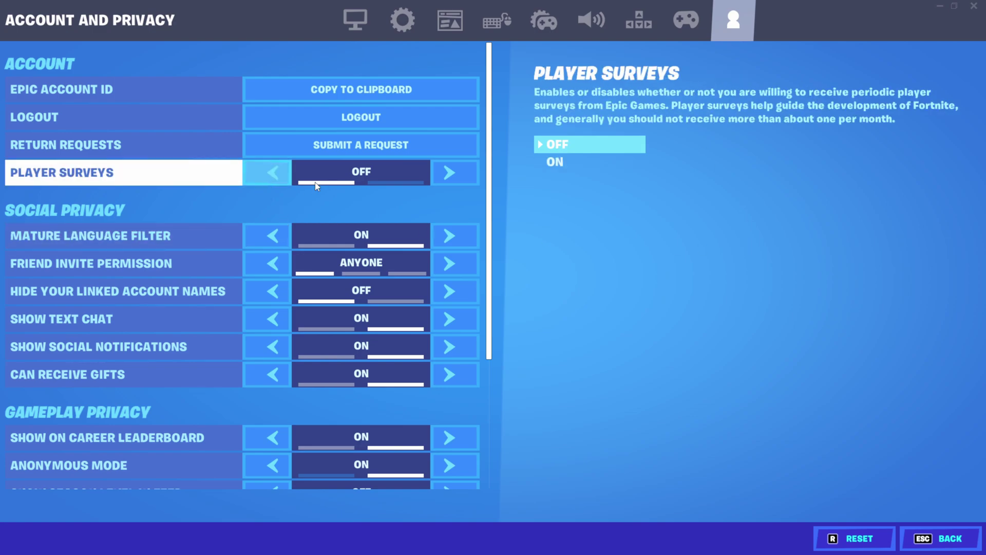
left_click(421, 8)
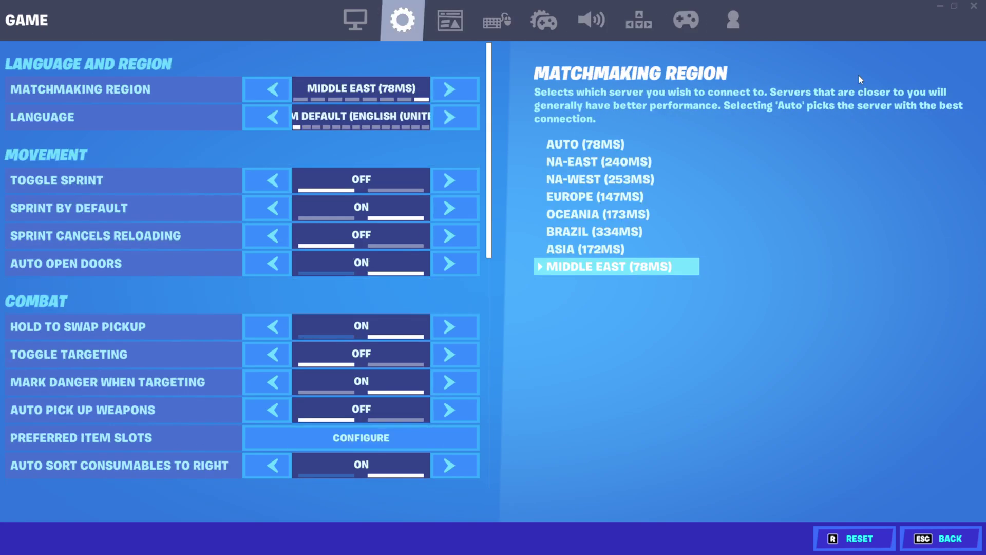
- Close Fortnite and choose Refresh from the desktop's right-click menu
left_click(751, 7)
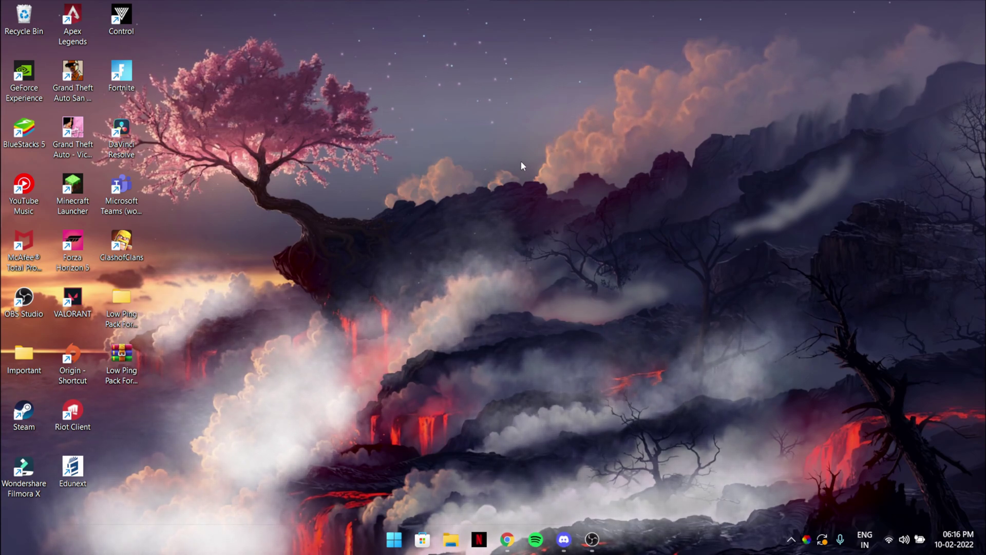
right_click(507, 136)
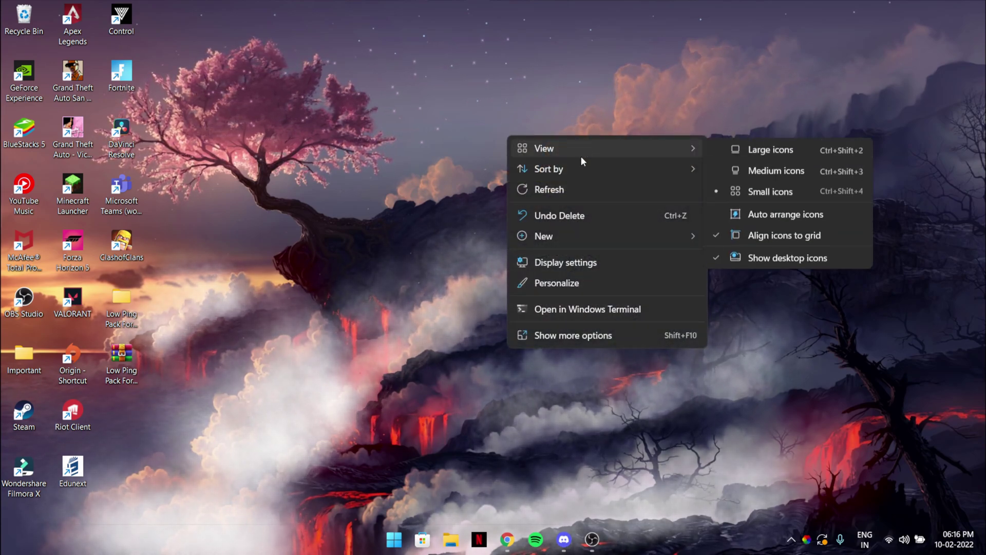
left_click(564, 188)
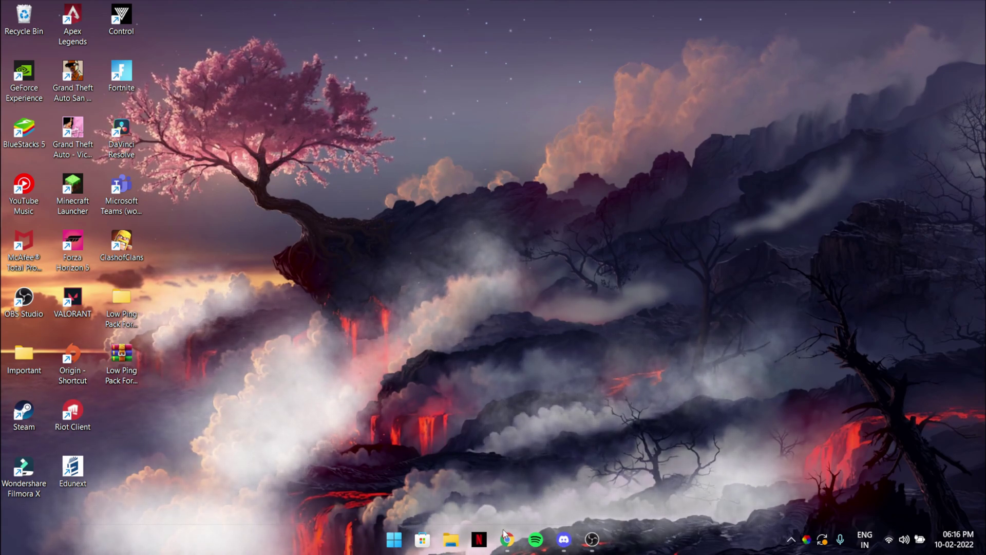
- Compare the Realtek network driver page with Intel's driver download page in Chrome
key("alt+Tab")
key("ctrl+shift+Tab")
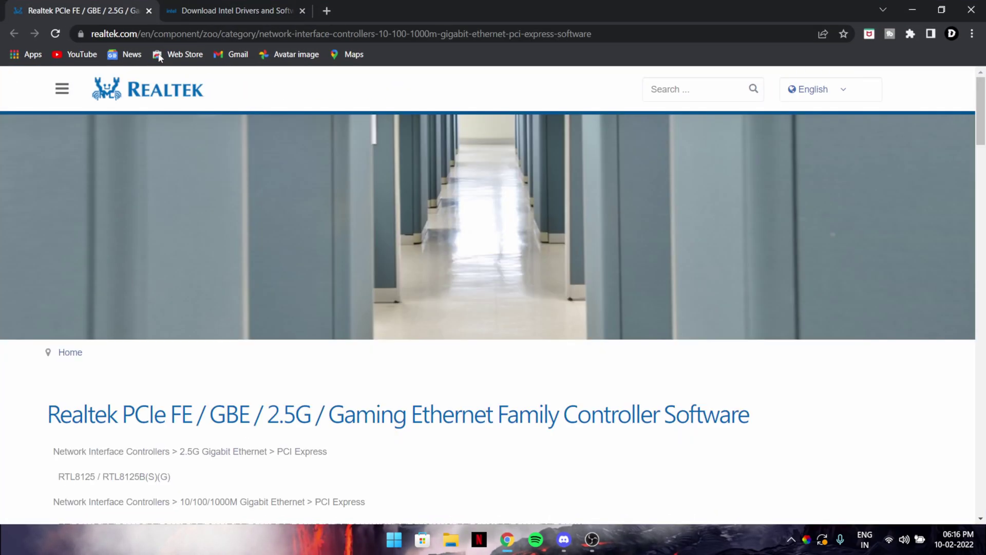
key("ctrl+Tab")
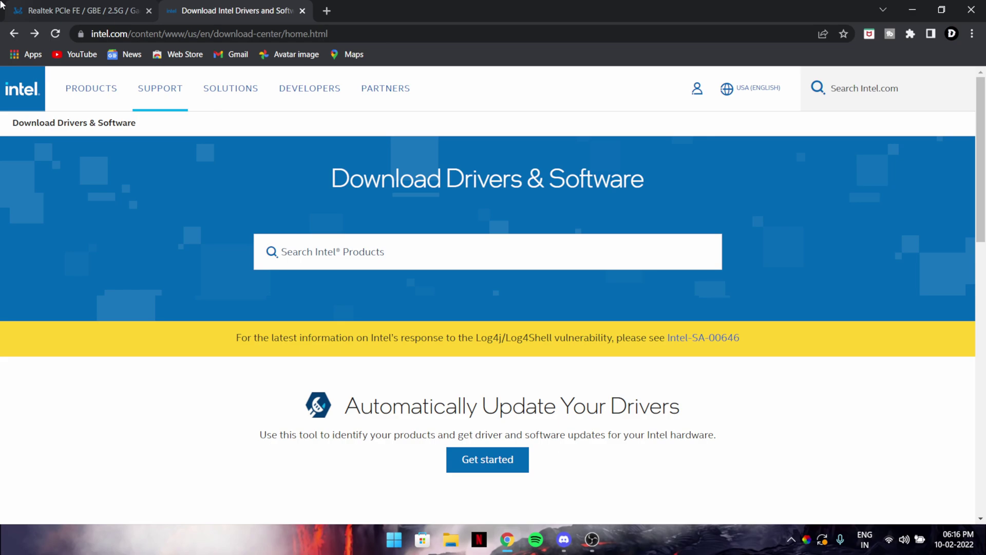
key("ctrl+shift+Tab")
scroll(333, 286, "down", 10)
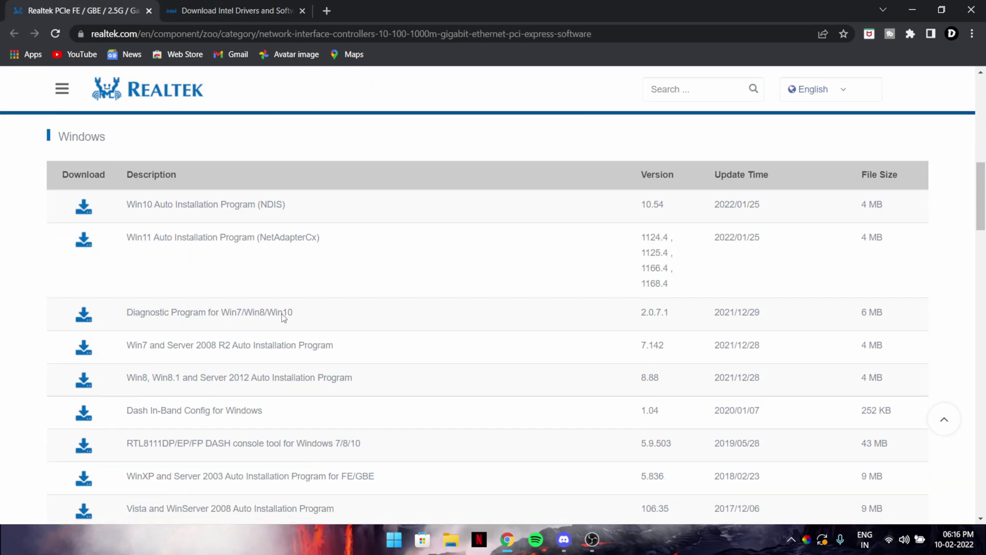
scroll(514, 377, "up", 8)
left_click(281, 16)
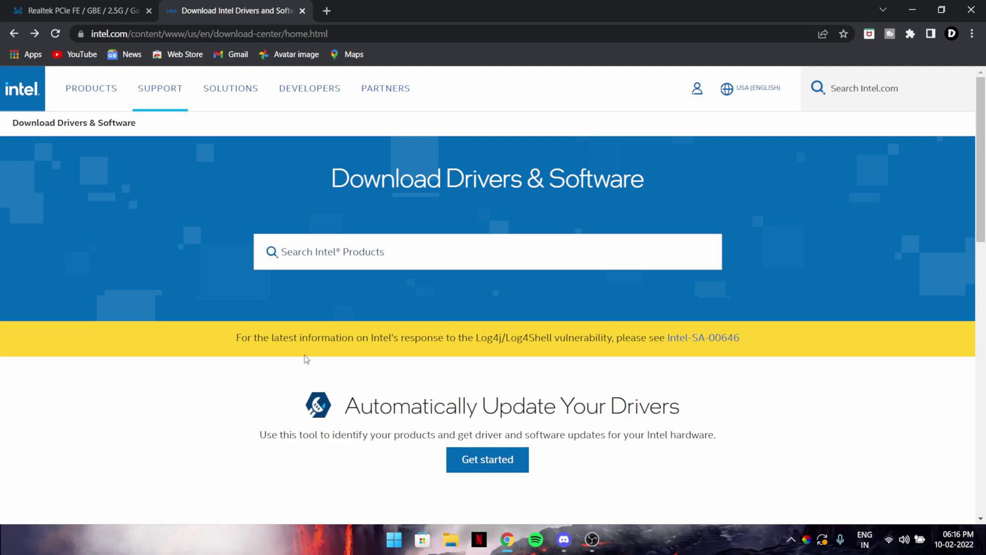
triple_click(541, 416)
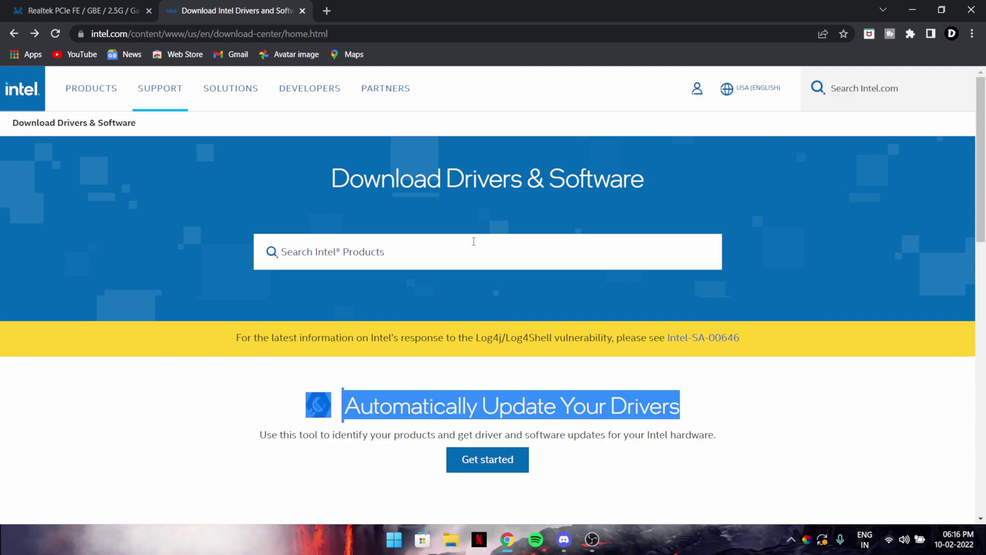
left_click(1, 4)
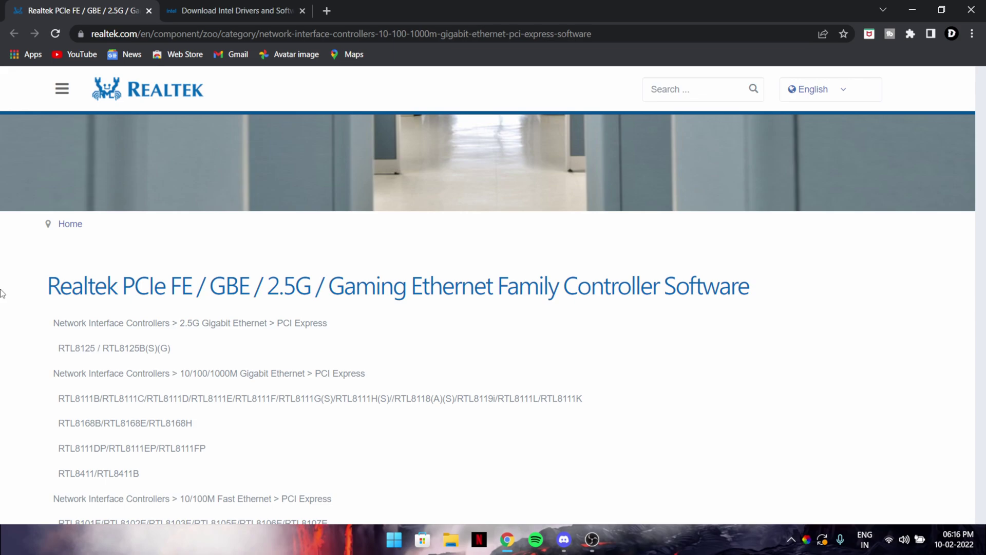
- Read the Realtek page title and locate the Win10 Auto Installation Program entry
left_click_drag(48, 286, 564, 286)
left_click_drag(796, 280, 49, 279)
double_click(725, 285)
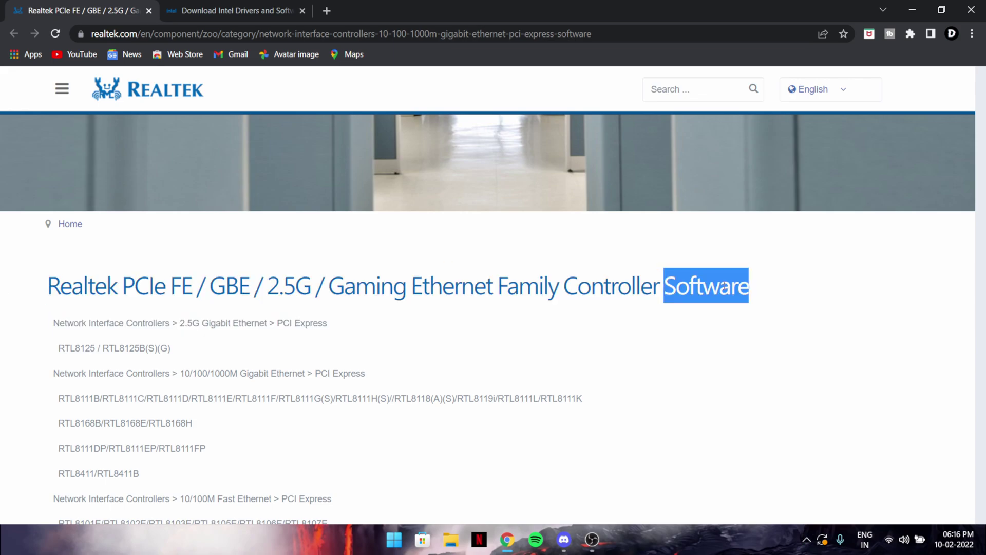
left_click(611, 255)
scroll(433, 233, "down", 7)
scroll(569, 241, "up", 7)
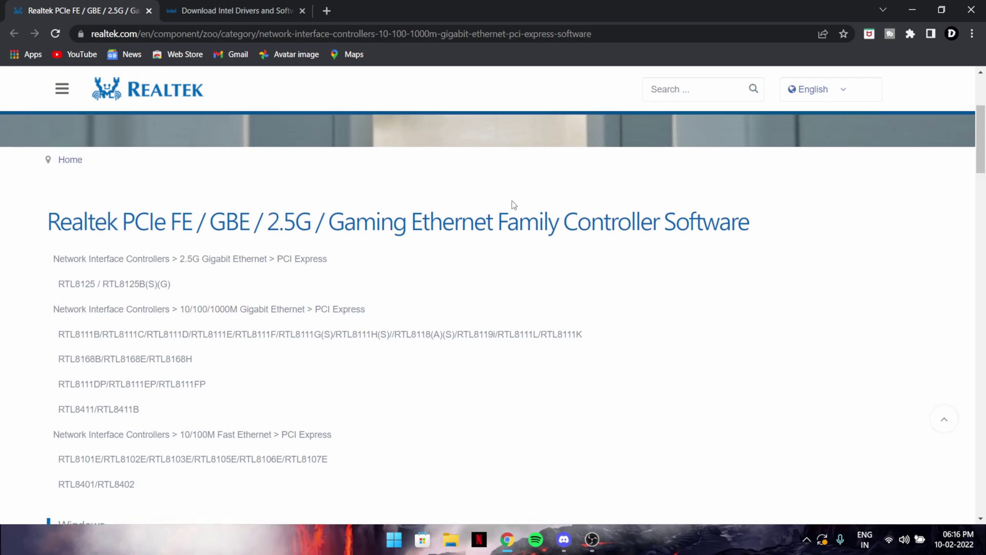
scroll(511, 203, "down", 7)
left_click_drag(127, 272, 237, 273)
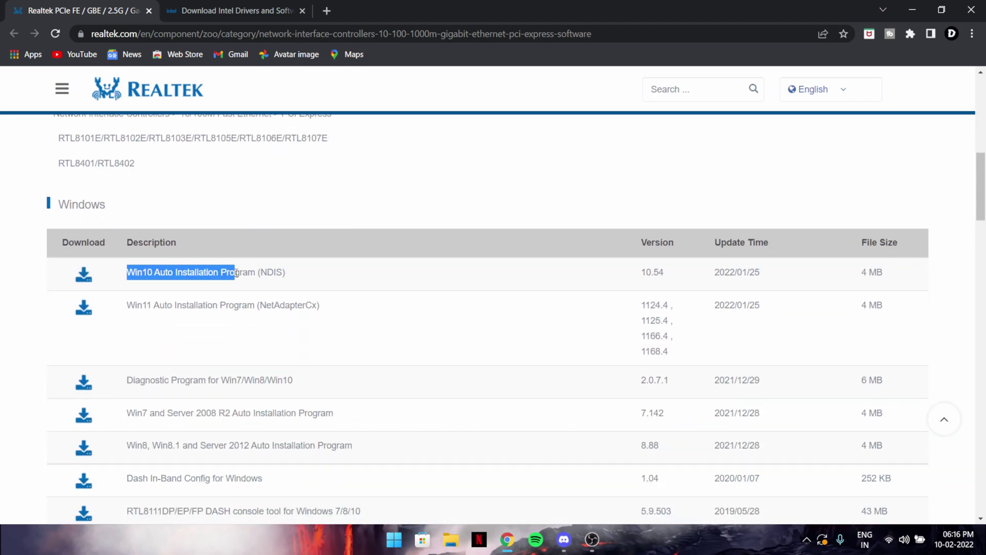
left_click(283, 272)
- Find the Win11 Auto Installation Program (NetAdapterCx) entry in the Windows driver table
scroll(501, 171, "down", 1)
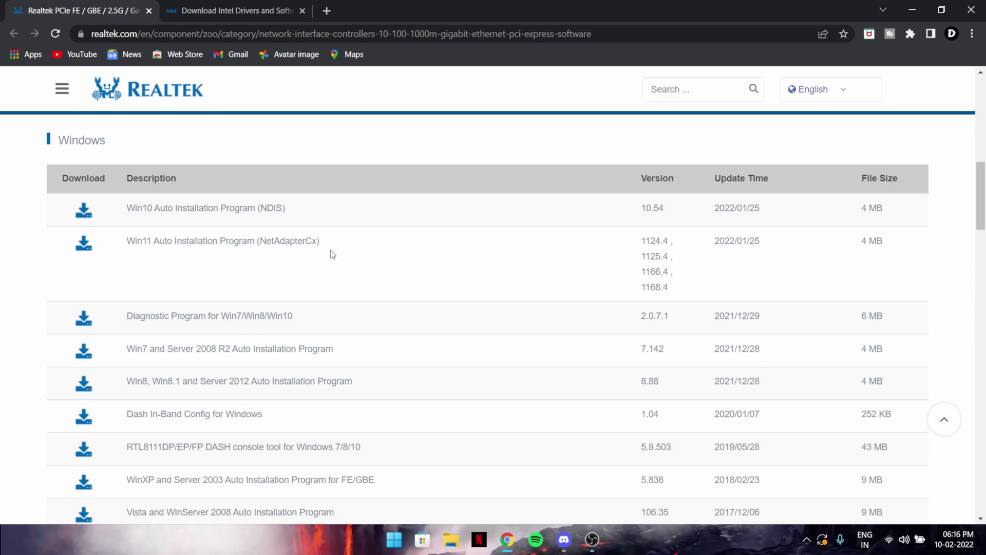
left_click_drag(320, 241, 145, 243)
left_click(392, 270)
left_click_drag(138, 349, 188, 352)
double_click(181, 381)
scroll(321, 372, "down", 2)
scroll(259, 365, "up", 5)
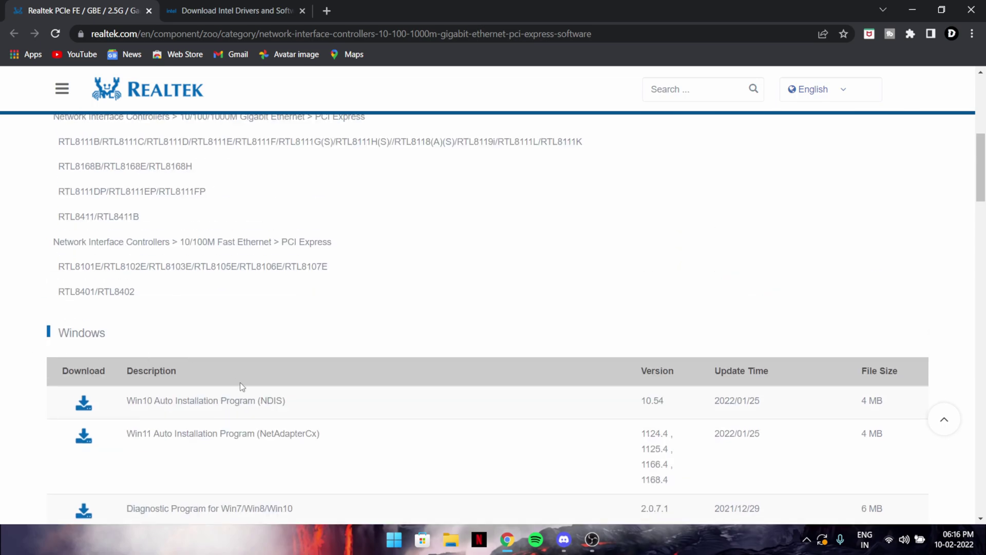
scroll(240, 382, "down", 5)
scroll(257, 379, "up", 4)
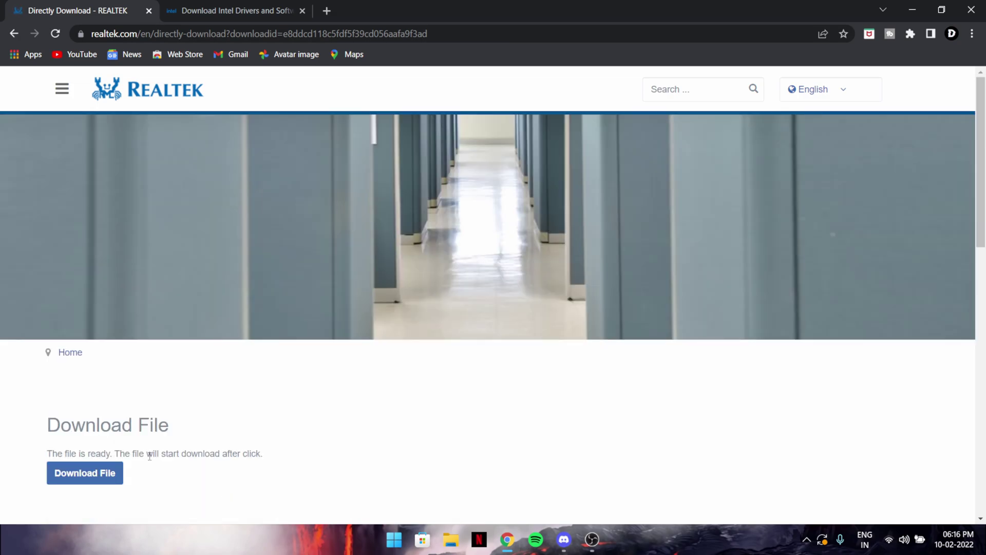
- Request the Win11 PCIe driver download, enter the captcha code and submit with Go!
left_click(90, 471)
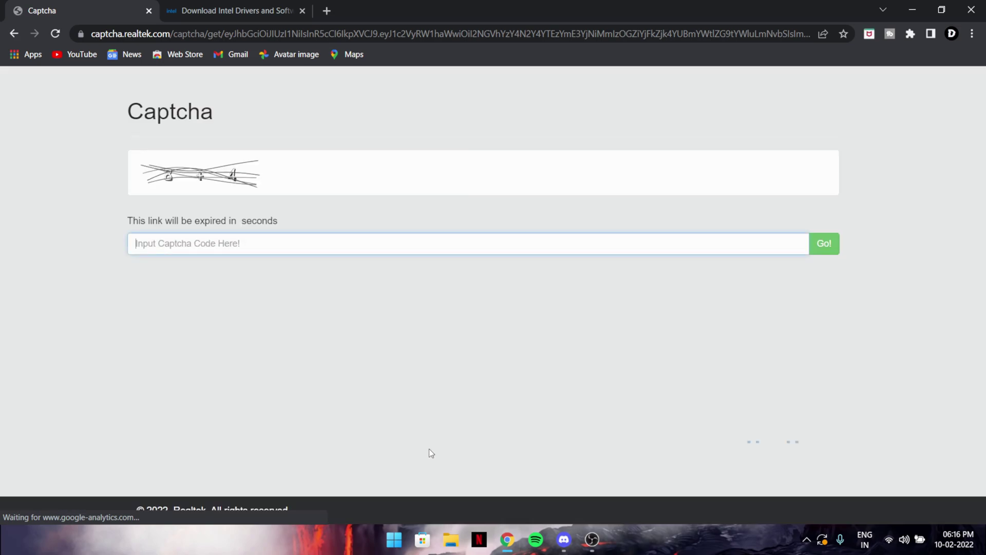
left_click(285, 241)
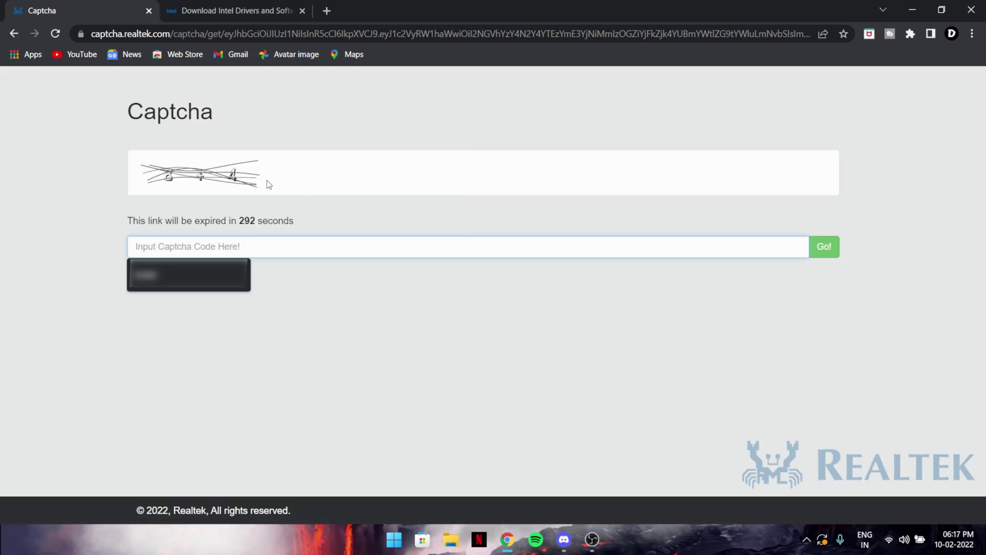
type("12")
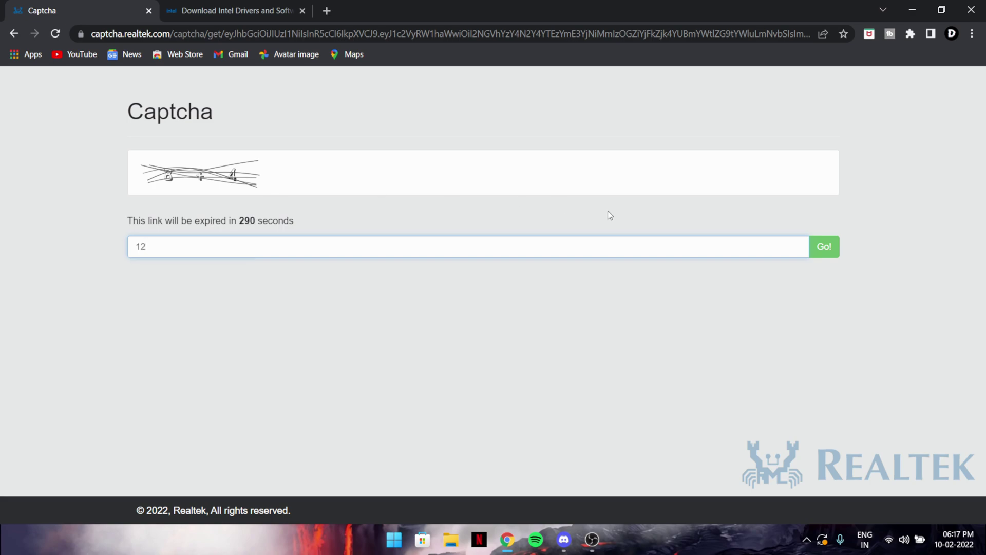
left_click(820, 257)
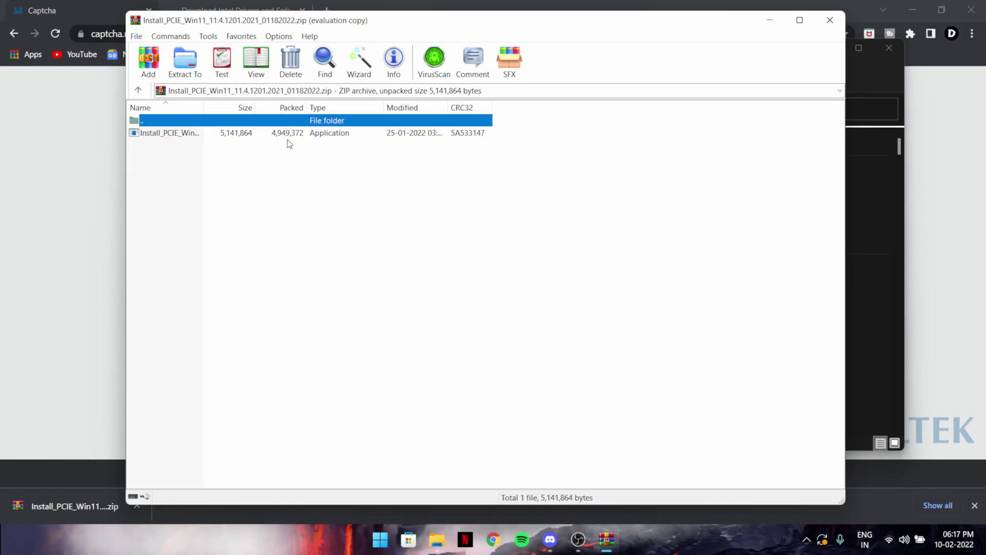
- Run the installer inside the Win11 PCIe zip, then close the Downloads folder and captcha tab
double_click(285, 134)
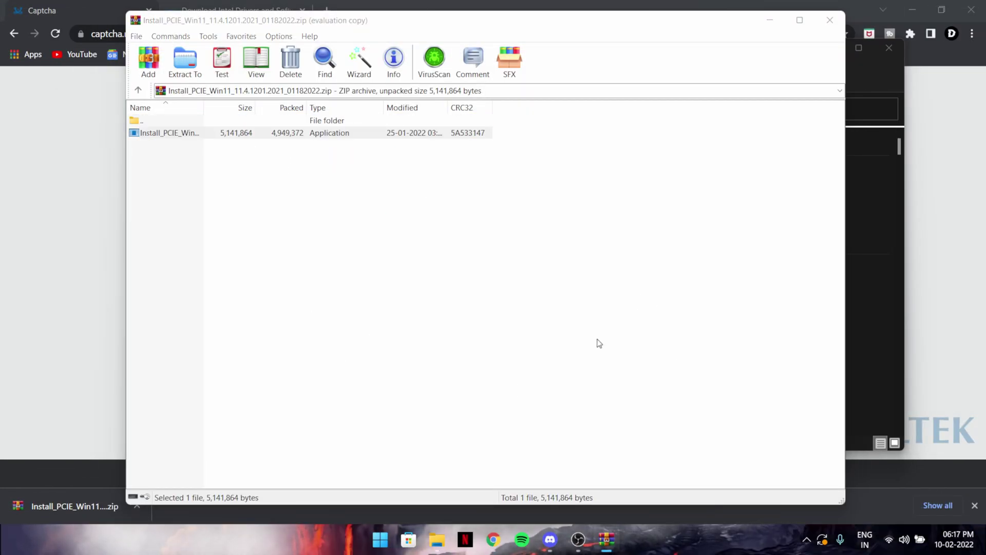
left_click_drag(674, 29, 698, 26)
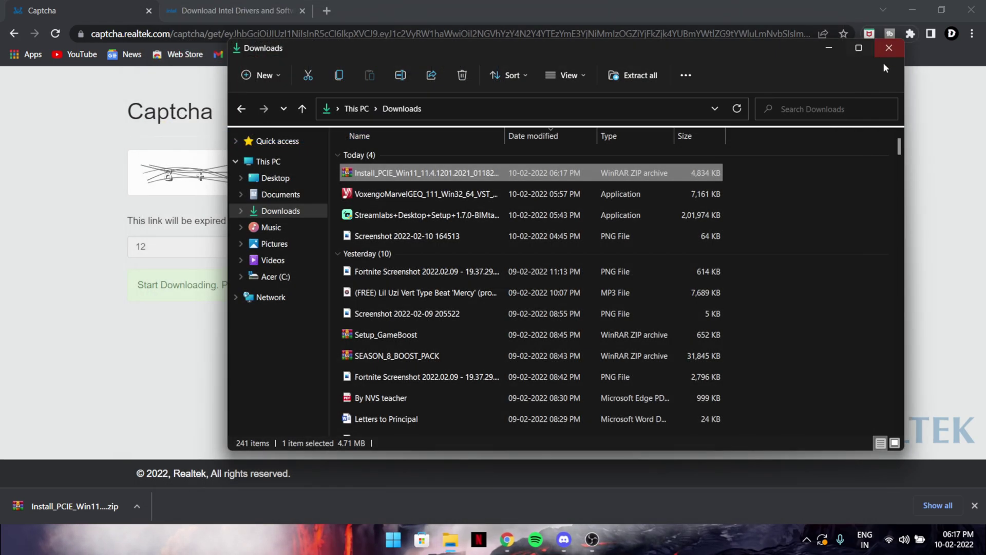
left_click(889, 50)
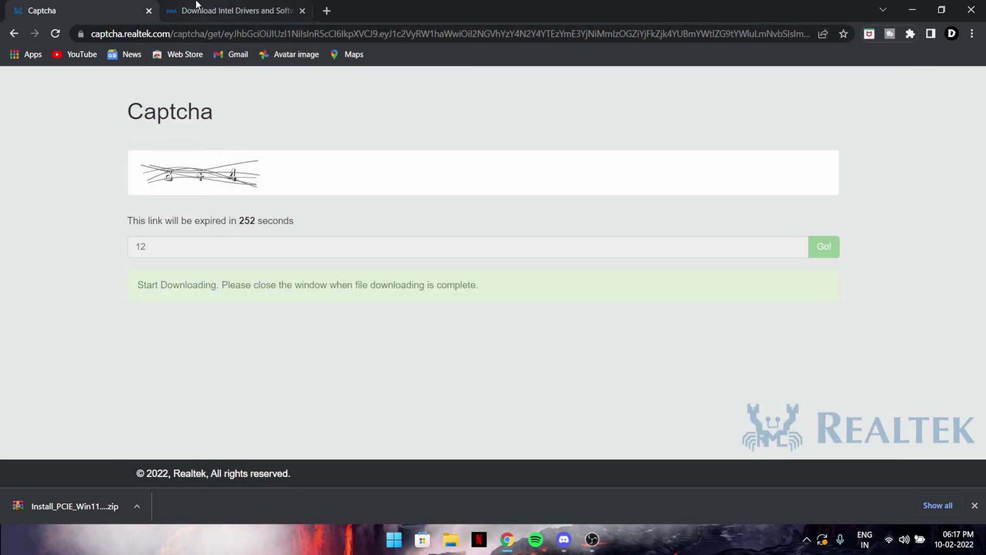
left_click(148, 11)
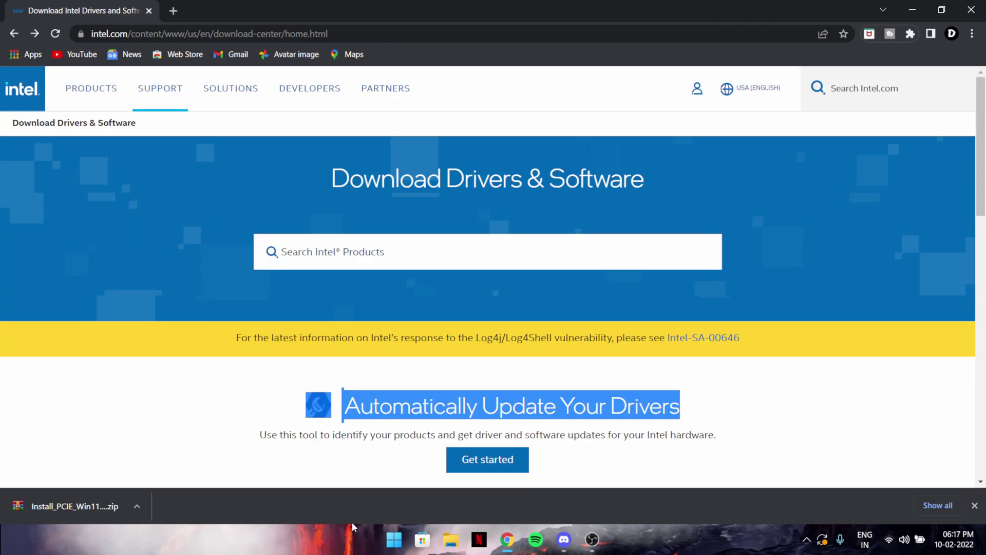
left_click(394, 537)
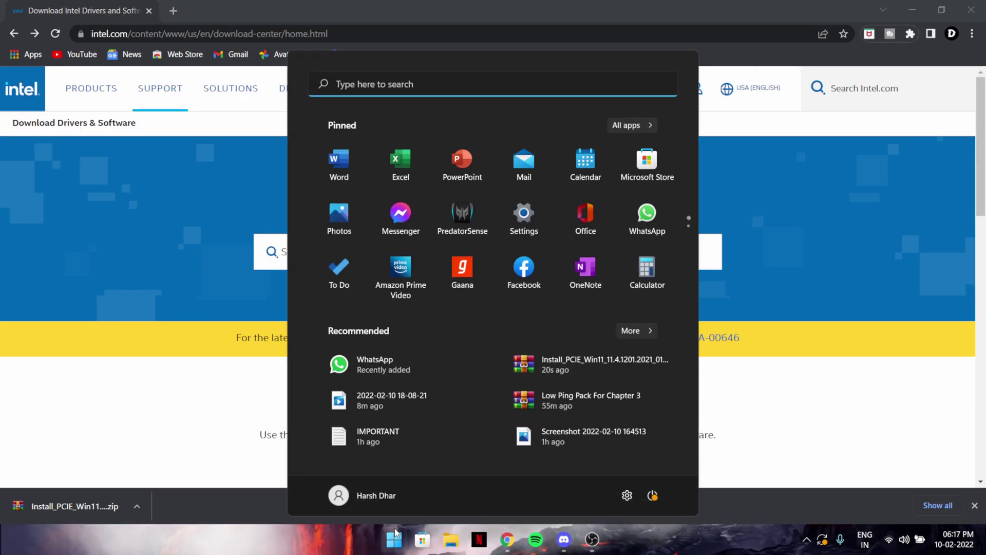
type("de")
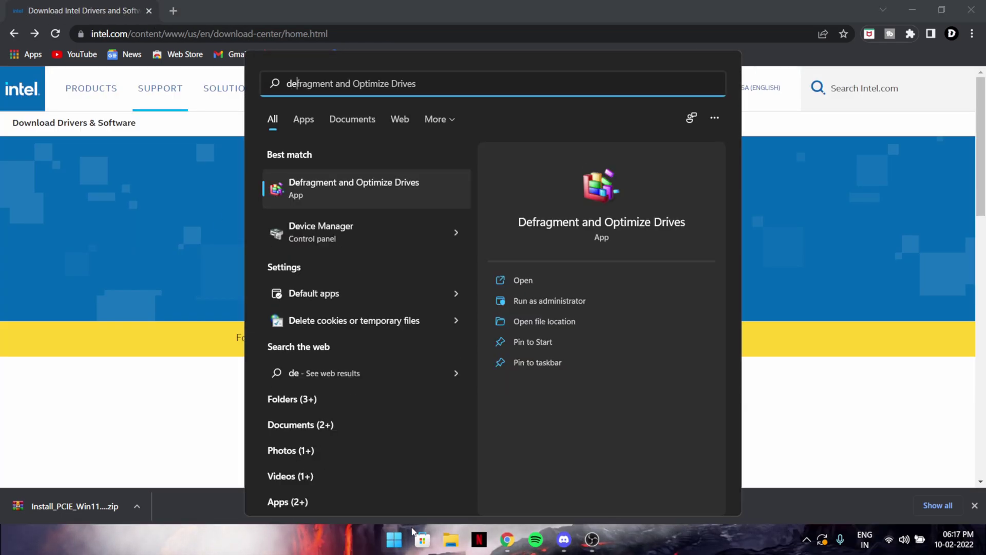
left_click(357, 222)
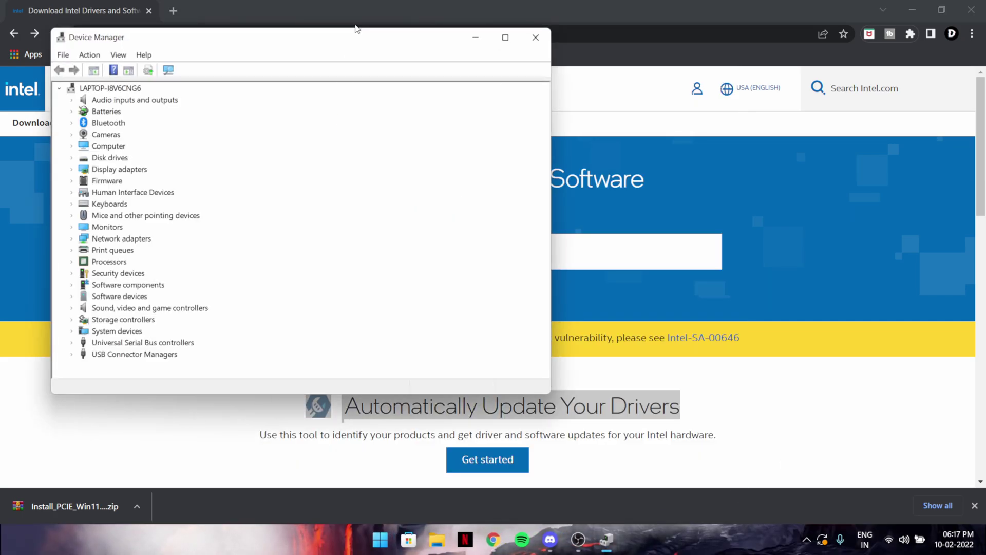
left_click_drag(401, 36, 547, 50)
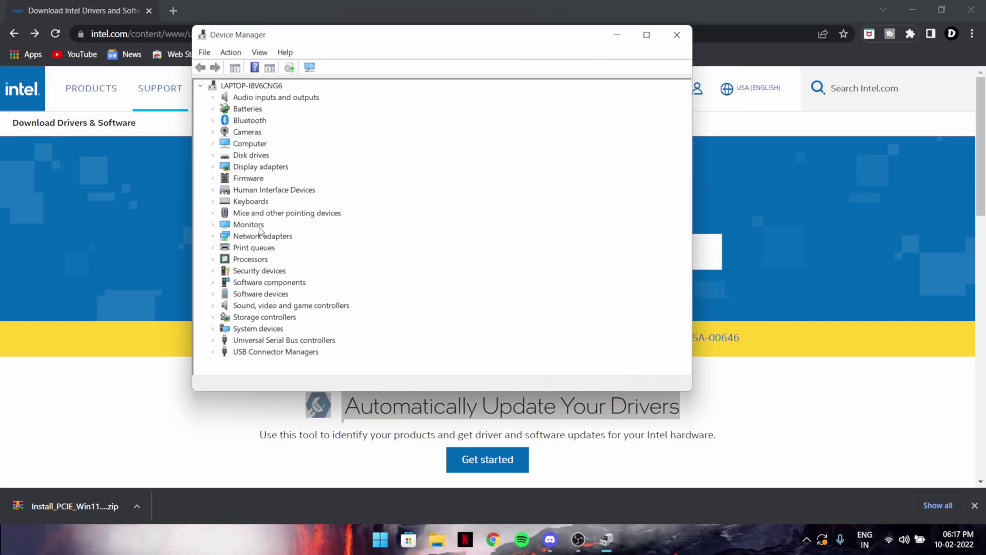
left_click(213, 236)
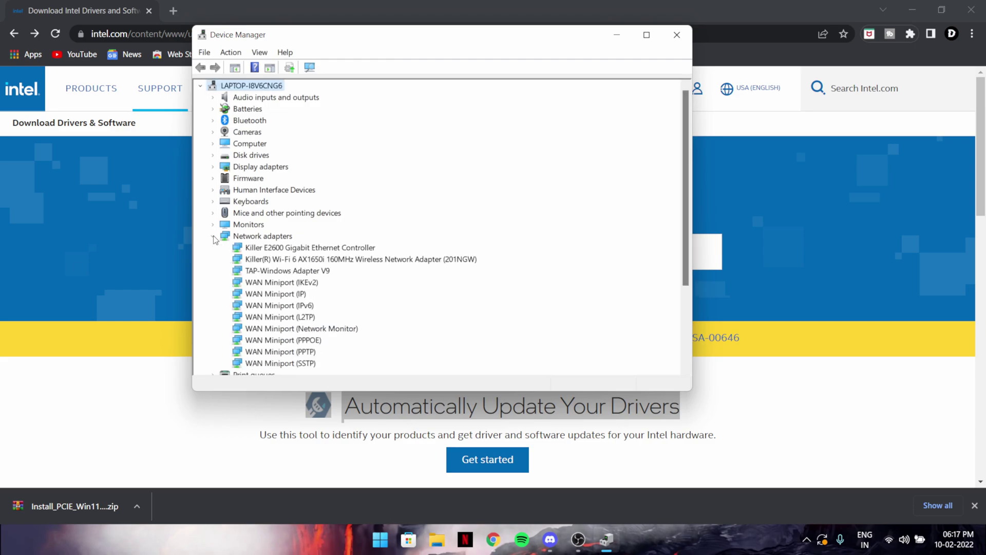
left_click(267, 247)
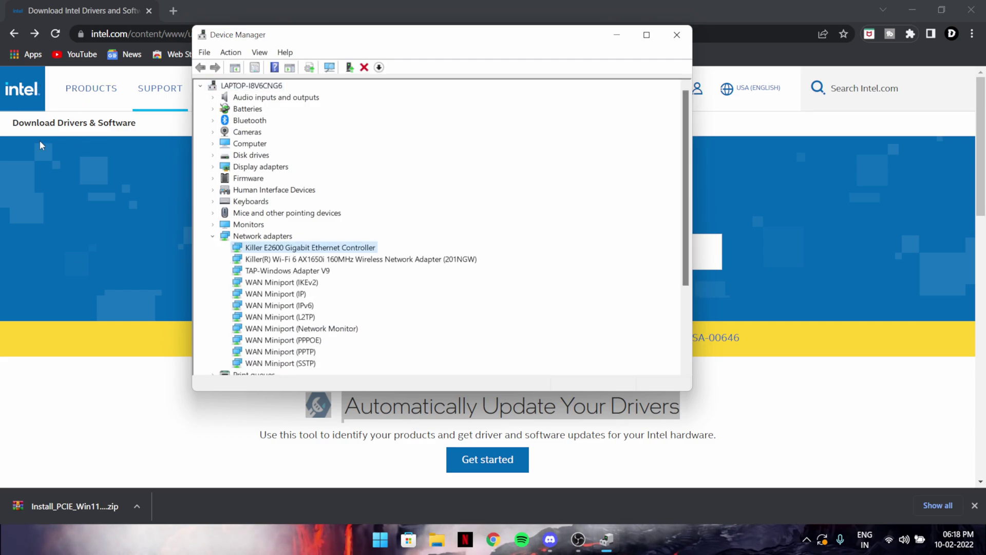
scroll(332, 280, "down", 1)
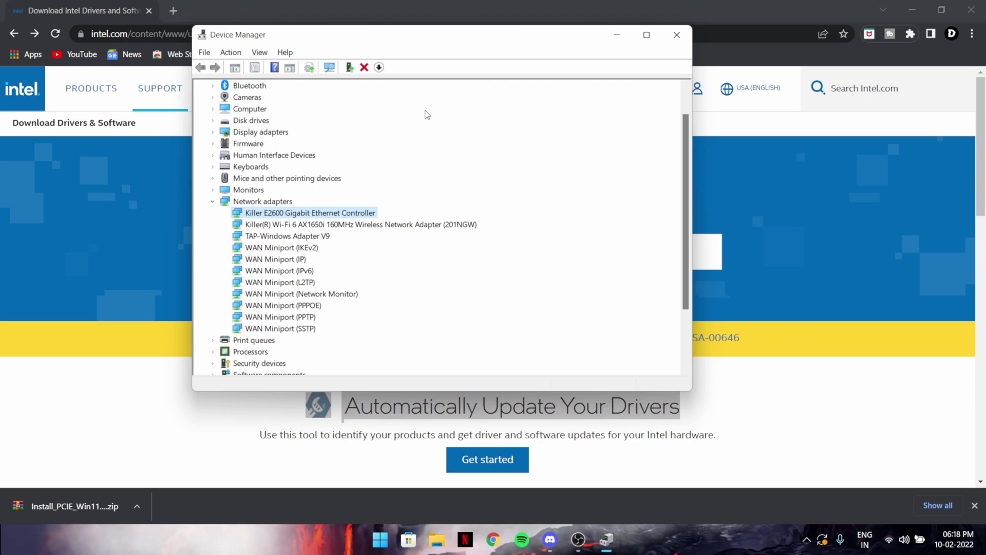
left_click_drag(518, 44, 470, 54)
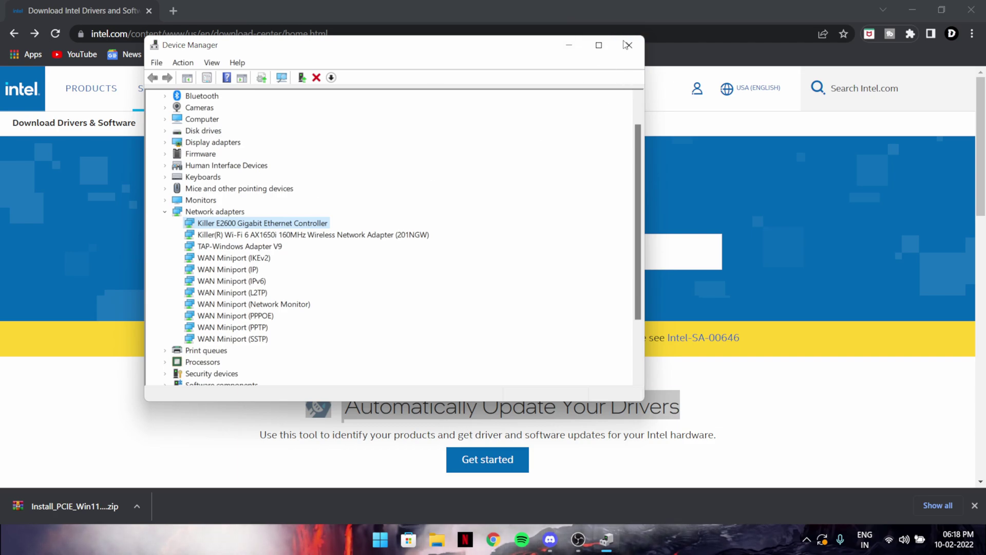
left_click(628, 45)
- Choose Get started under Automatically Update Your Drivers on Intel's download page
left_click(112, 232)
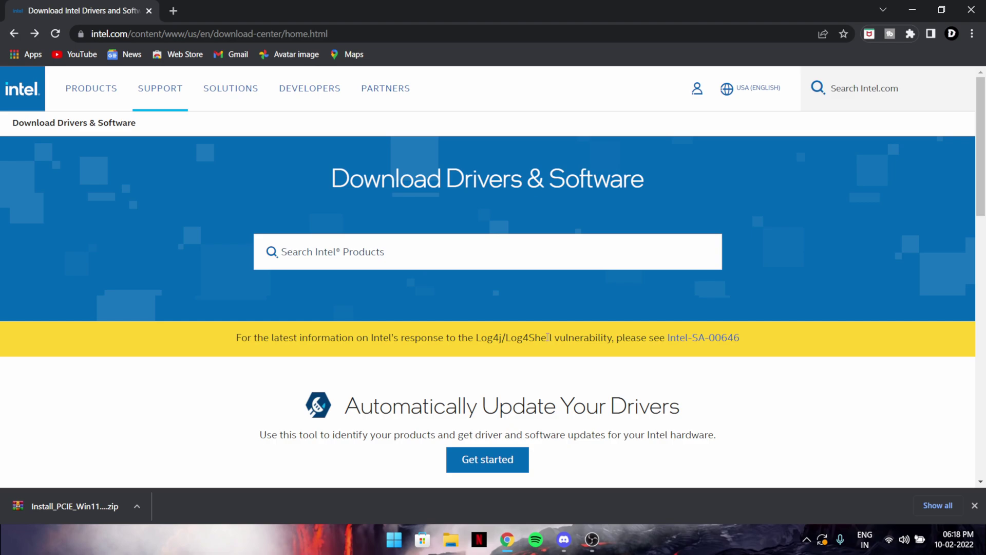
scroll(676, 312, "down", 4)
left_click_drag(359, 210, 314, 226)
left_click(857, 247)
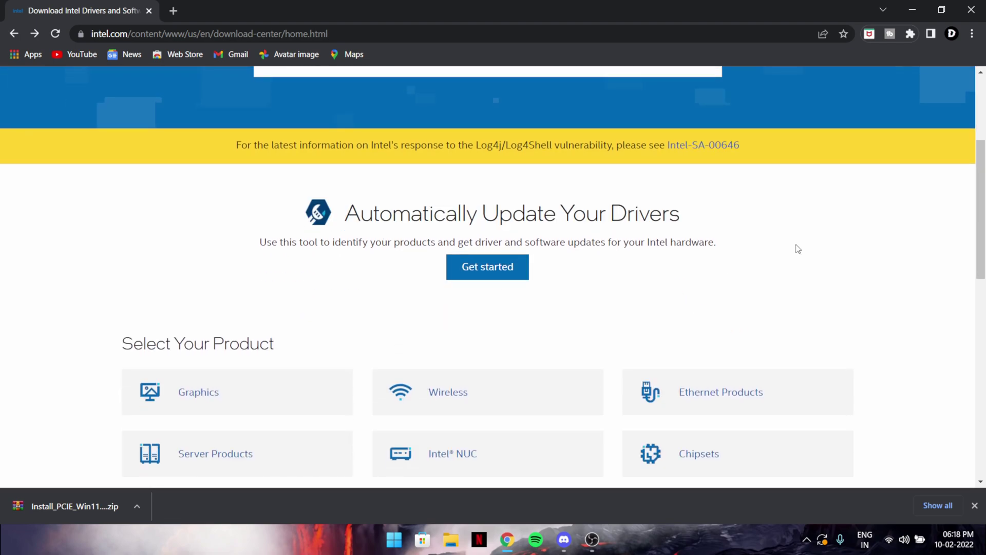
scroll(287, 203, "up", 4)
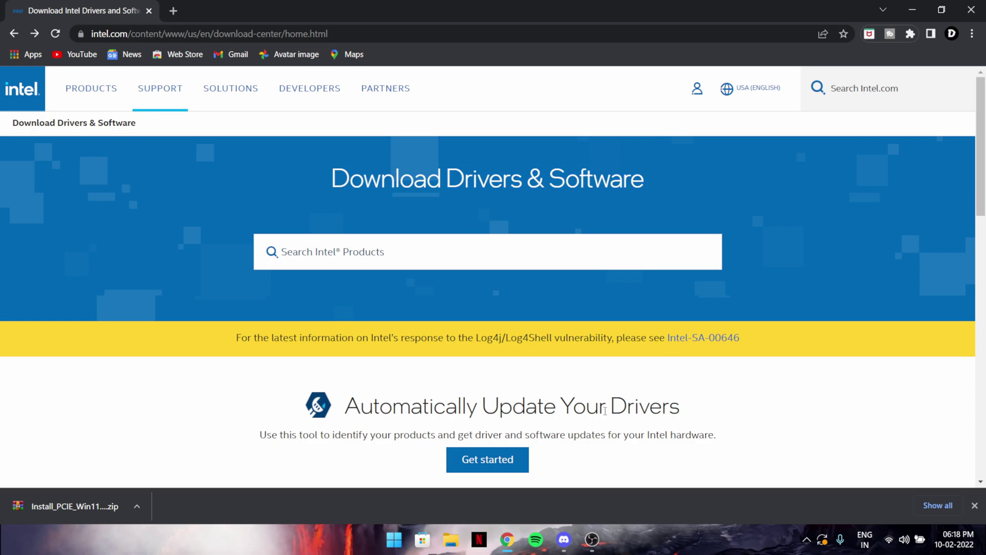
scroll(504, 363, "down", 1)
left_click(503, 394)
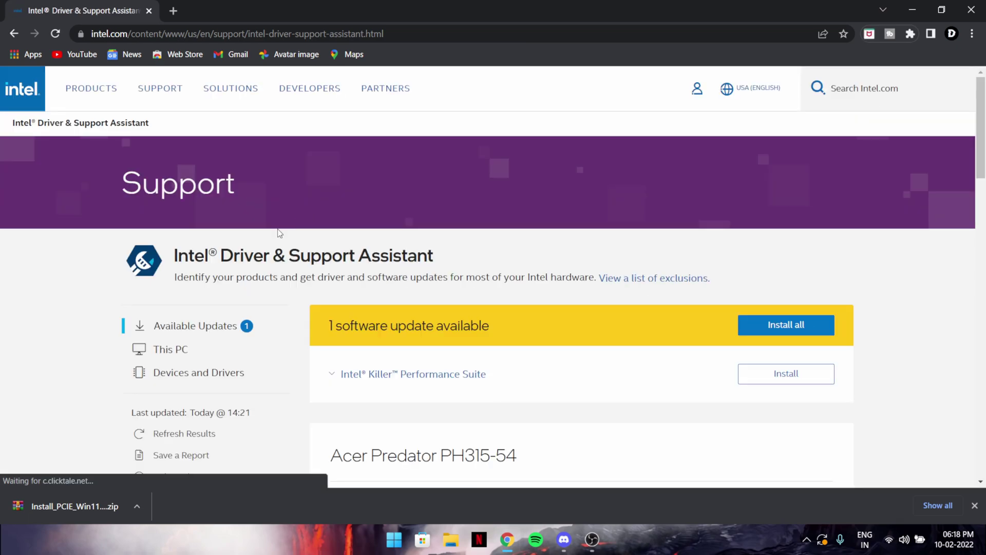
- Refresh the desktop and have Intel's tray assistant check for new drivers
left_click(971, 9)
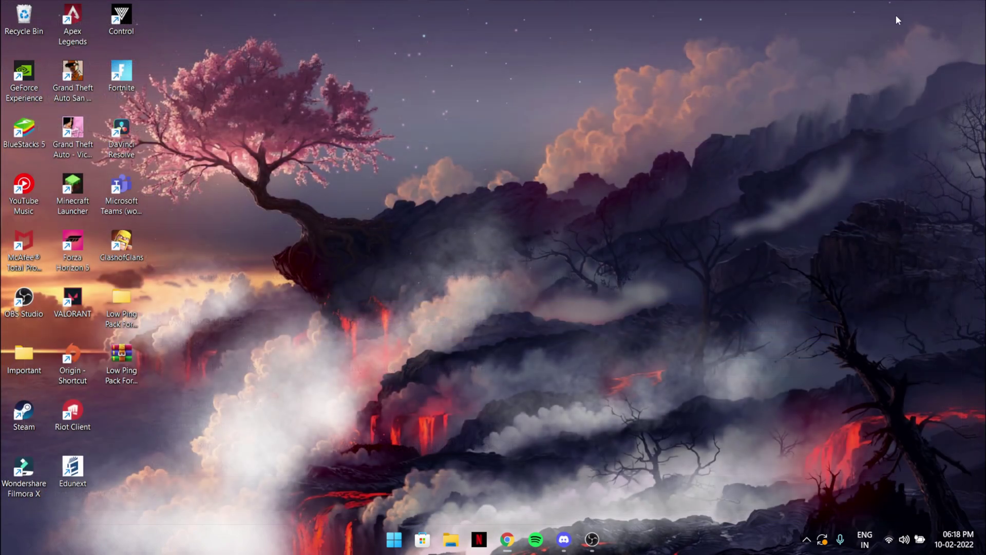
right_click(438, 108)
left_click(529, 161)
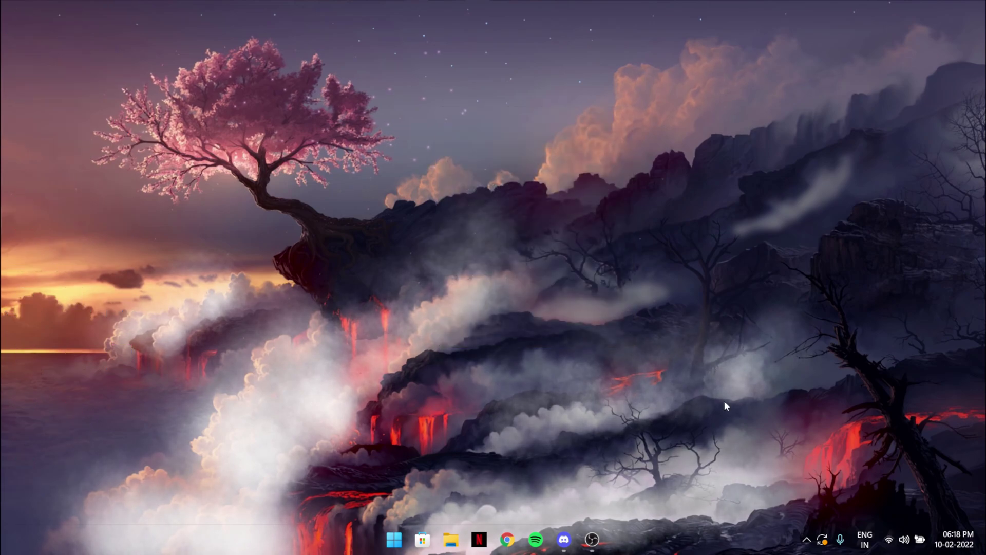
left_click(806, 540)
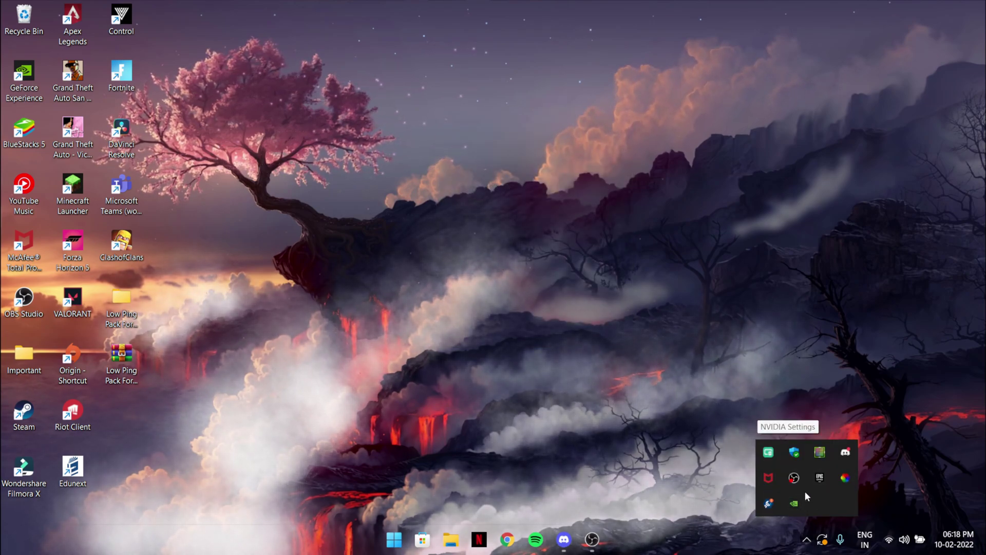
right_click(767, 502)
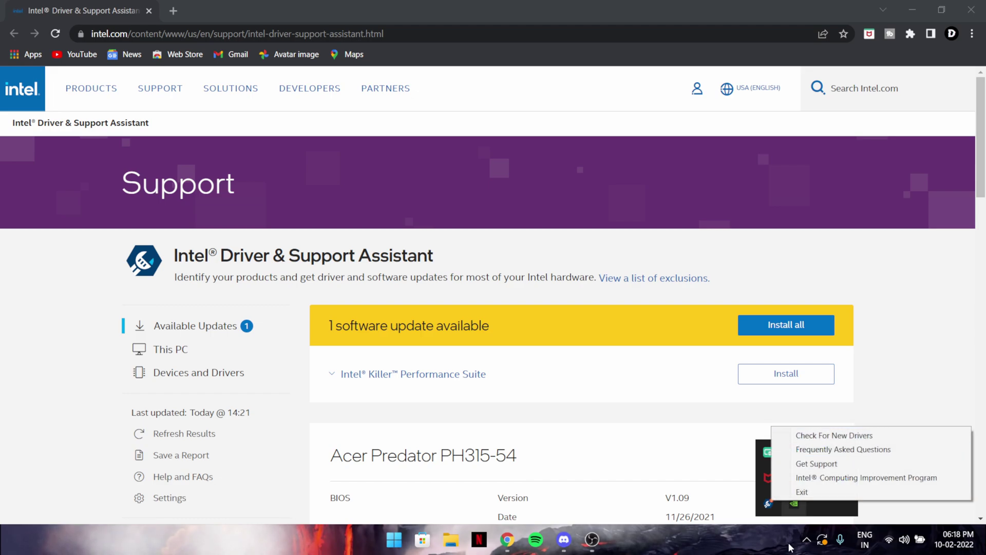
left_click(801, 436)
- Review the This PC hardware details in Intel Driver & Support Assistant
scroll(451, 190, "down", 5)
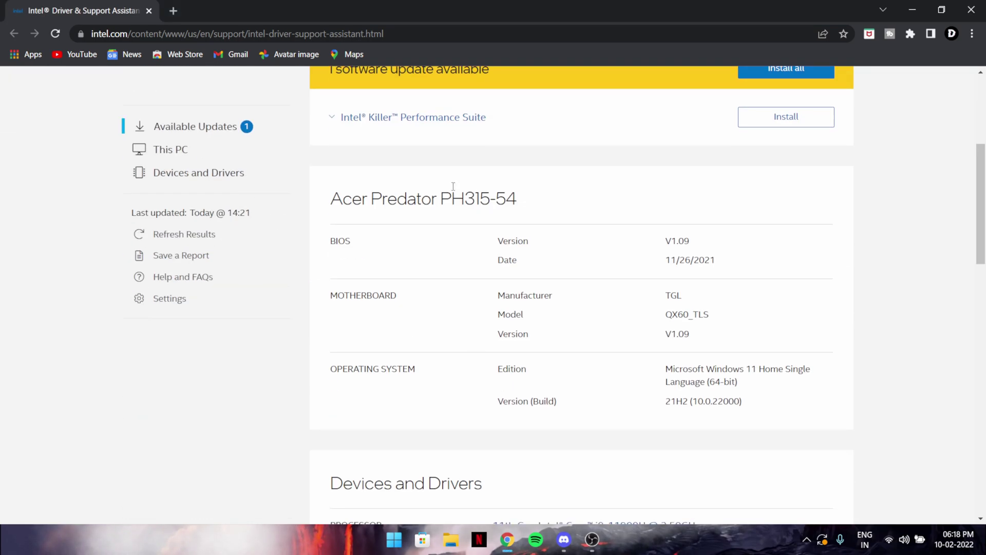
scroll(550, 202, "up", 3)
left_click(188, 227)
scroll(403, 254, "up", 6)
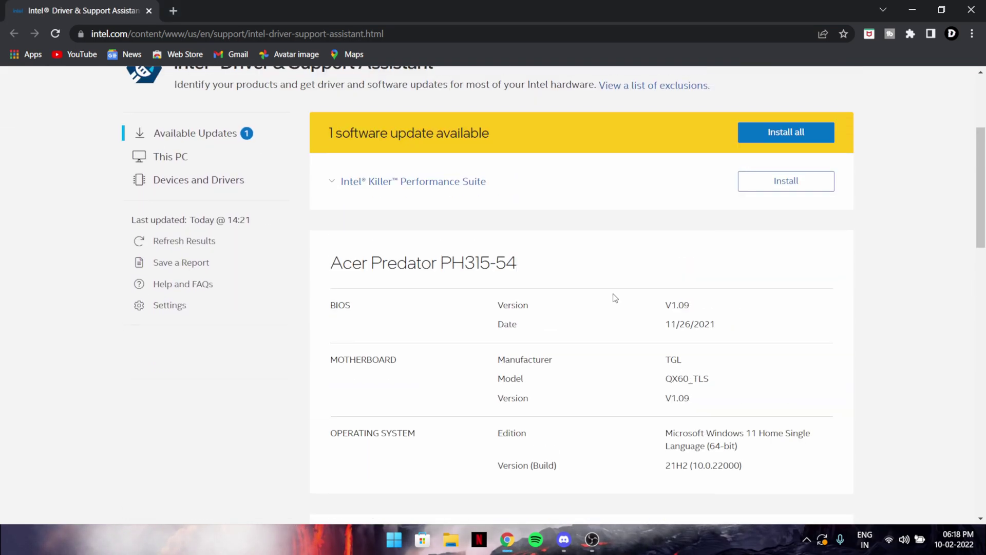
scroll(614, 298, "down", 4)
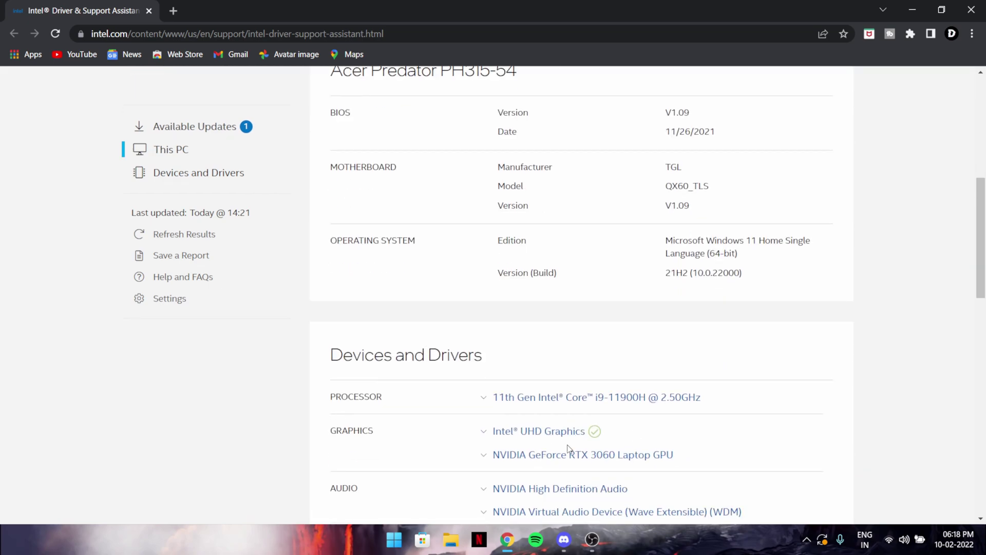
scroll(754, 316, "up", 6)
- Check the NVIDIA tray icon's menu, dismiss it, and restore Chrome from the taskbar
left_click(904, 14)
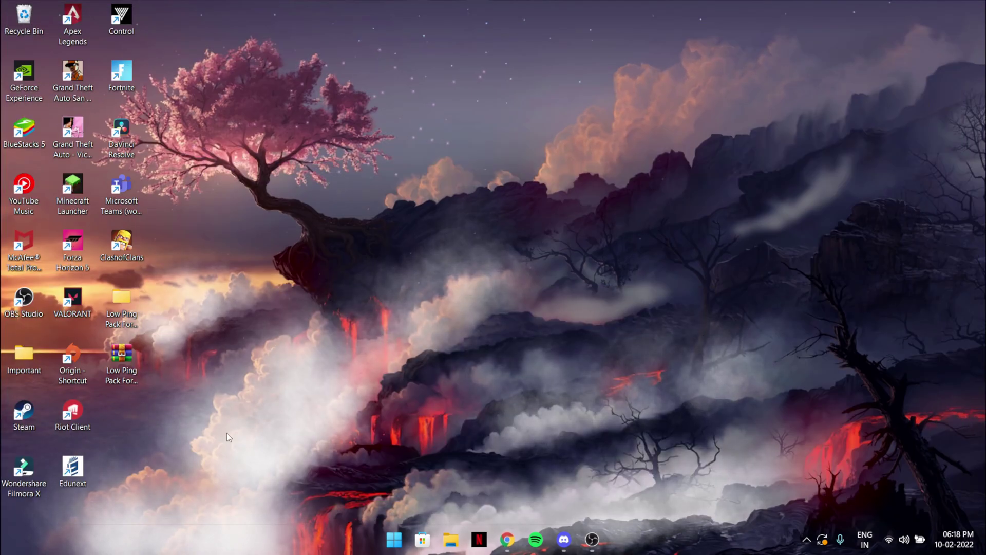
left_click(806, 540)
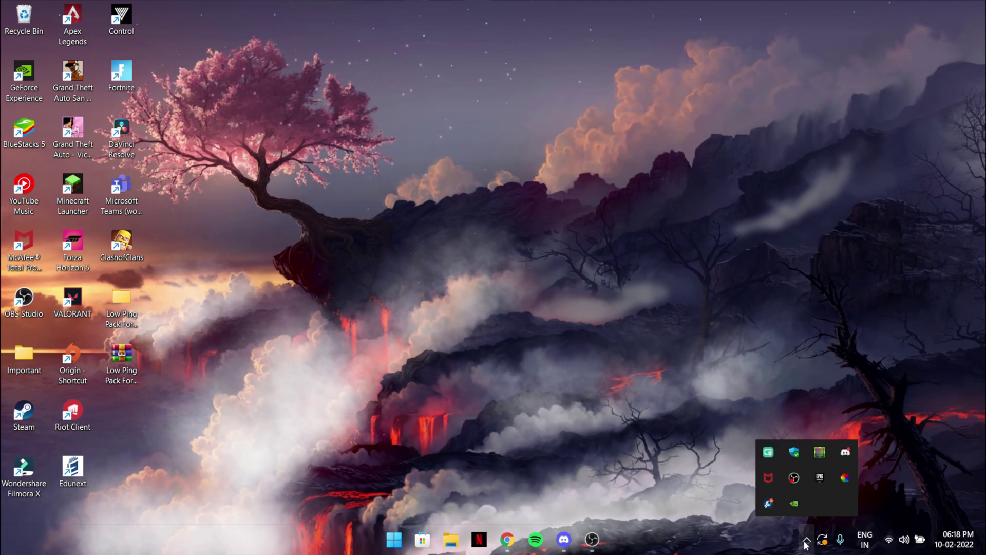
right_click(796, 505)
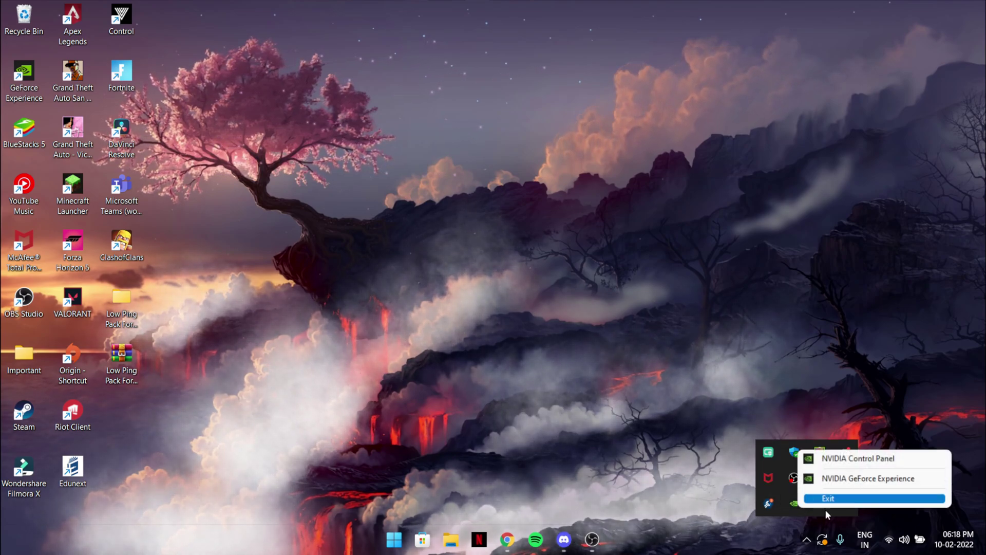
left_click(807, 539)
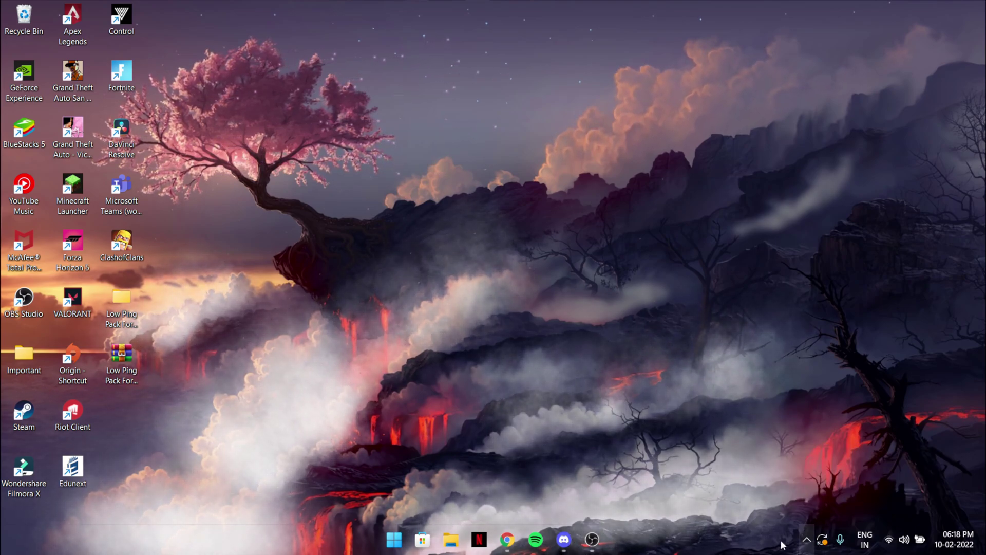
left_click(507, 540)
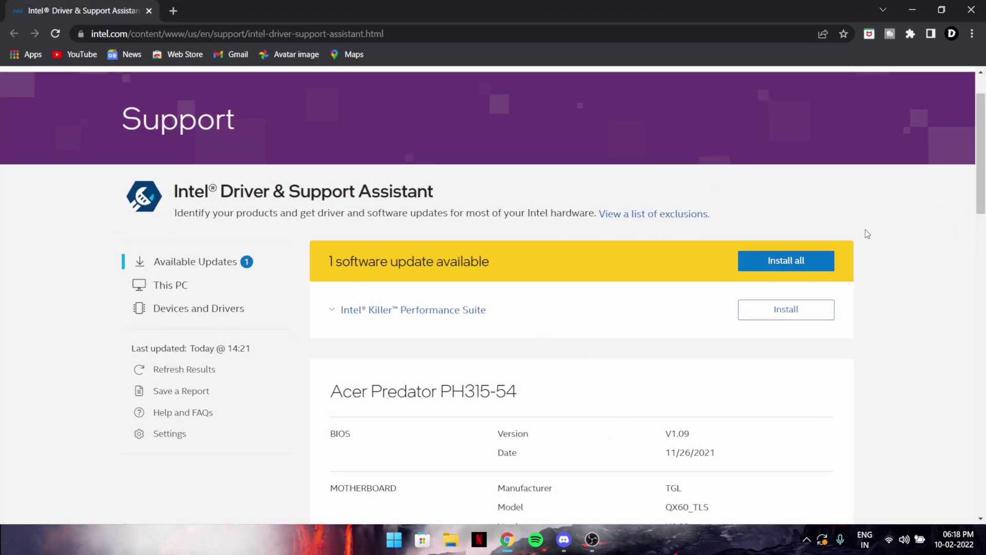
- Check the Last updated time and rescan with Refresh Results
scroll(163, 265, "up", 1)
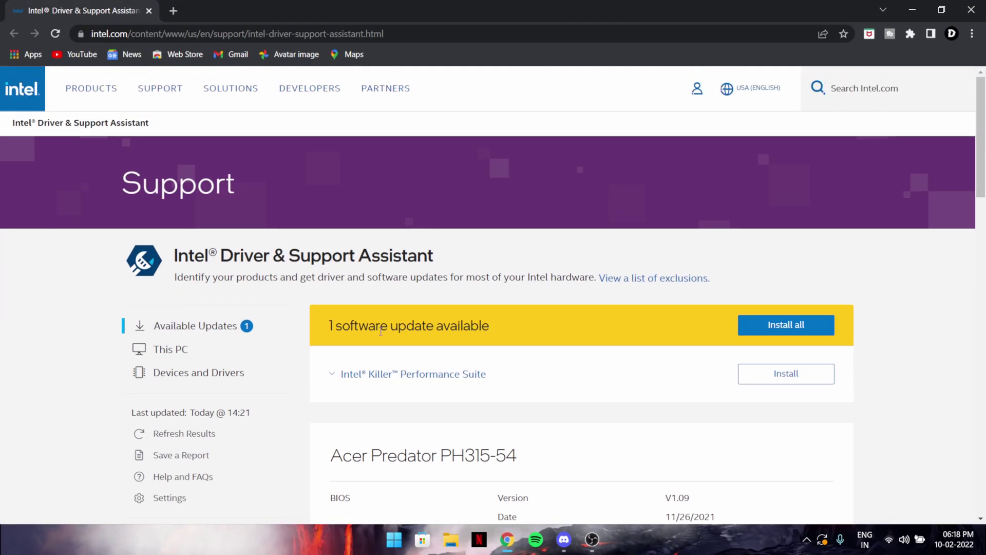
scroll(381, 332, "down", 2)
triple_click(221, 280)
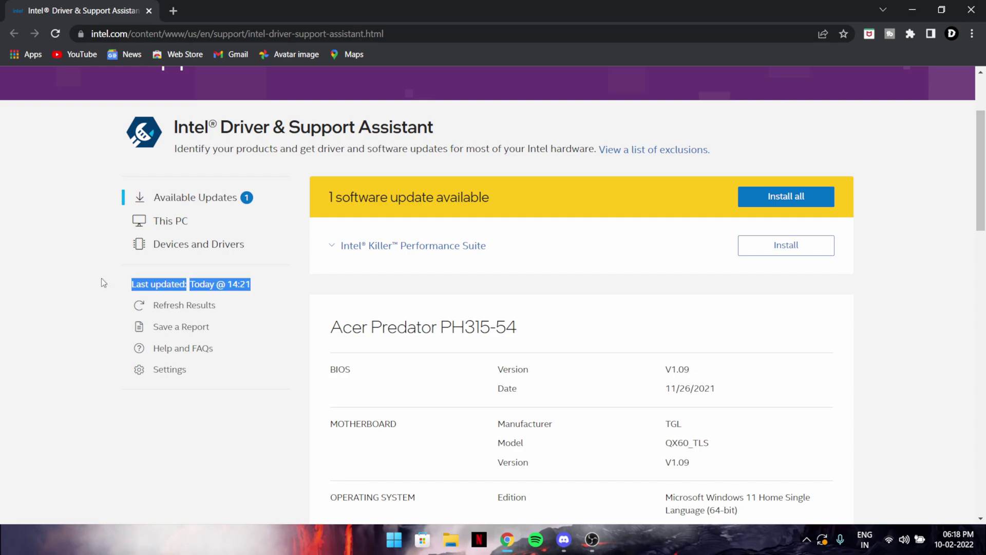
left_click(143, 280)
left_click(201, 304)
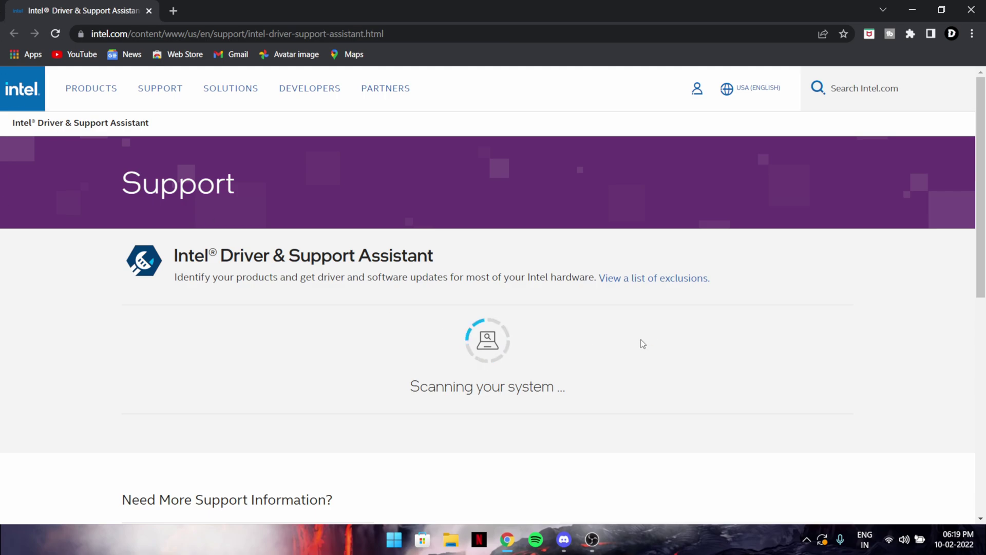
- Expand and collapse the Intel Graphics DCH and Killer Performance Suite update rows
scroll(562, 375, "down", 1)
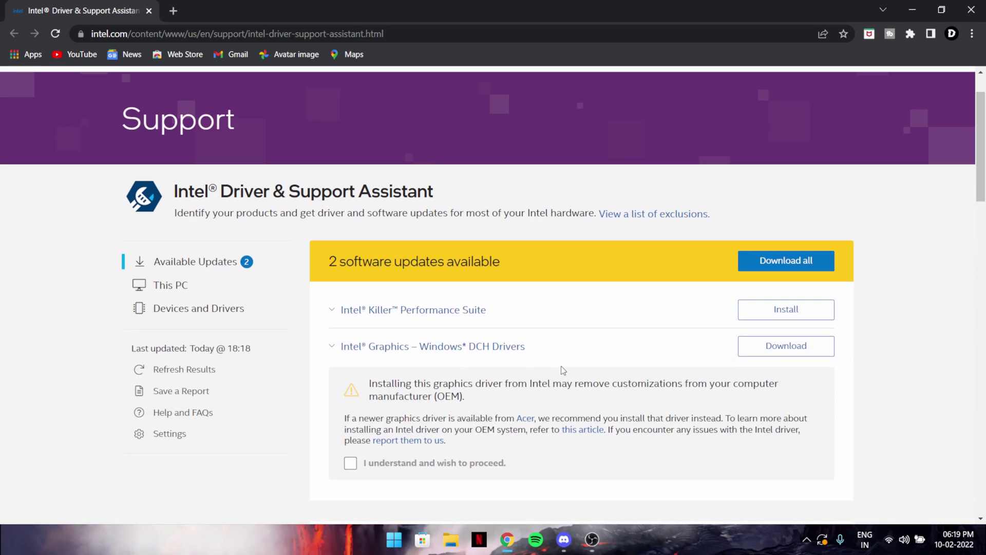
left_click(457, 354)
left_click(439, 303)
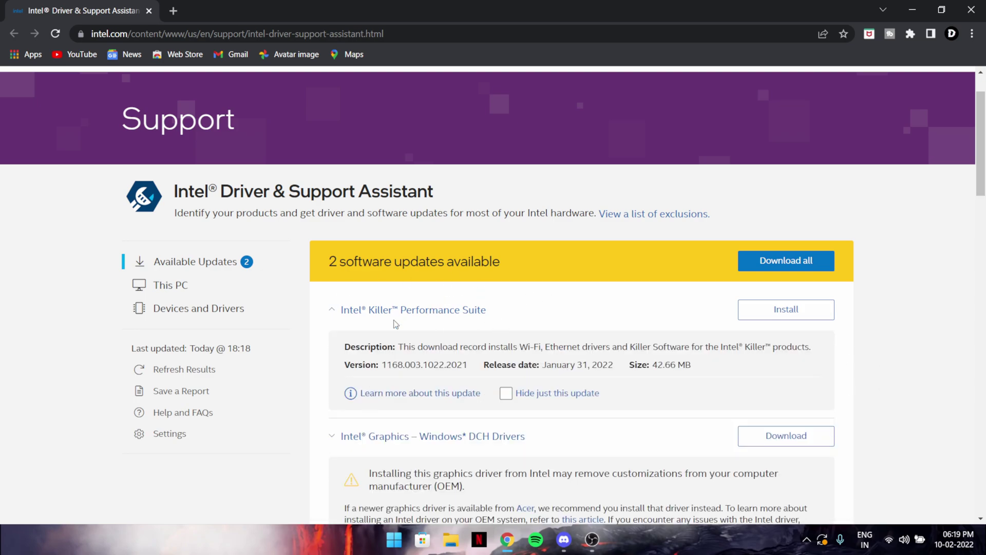
left_click(431, 310)
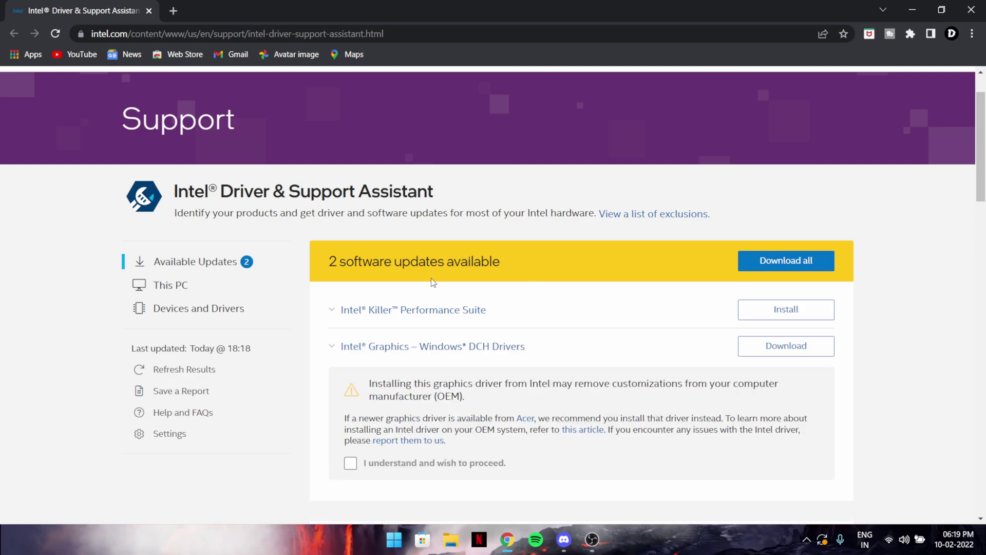
left_click(467, 310)
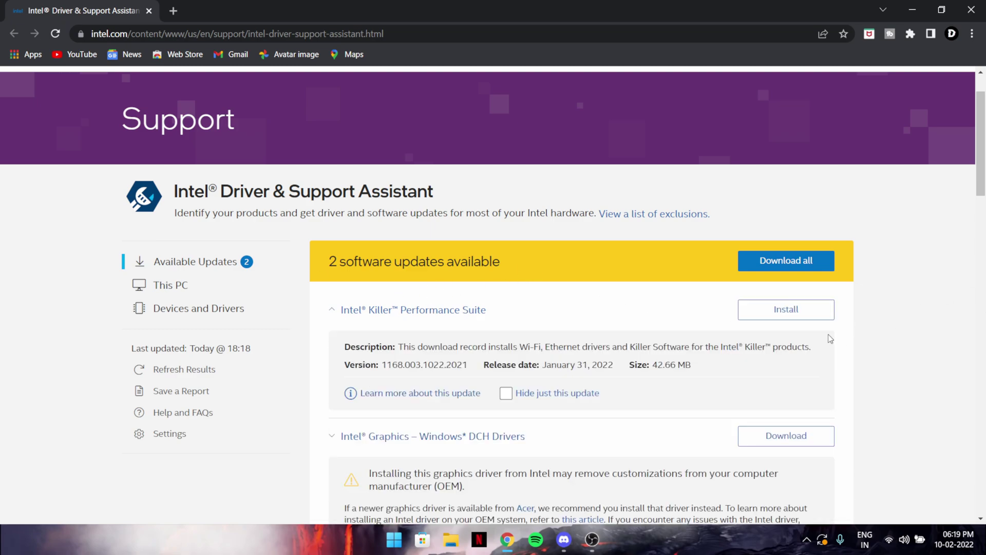
scroll(663, 349, "down", 3)
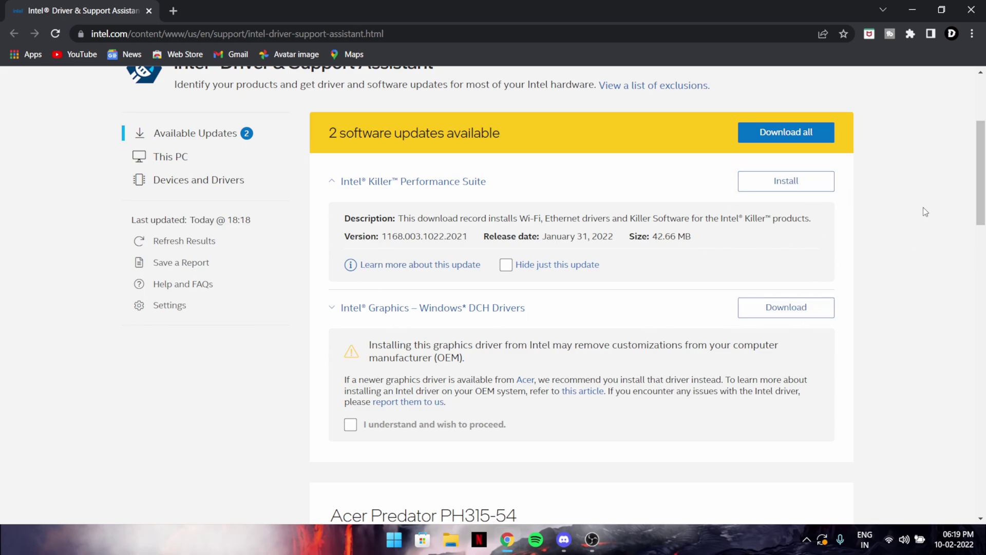
scroll(889, 256, "up", 4)
- Open Device Manager from Start search and expand Network adapters
key("super")
type("device Manager")
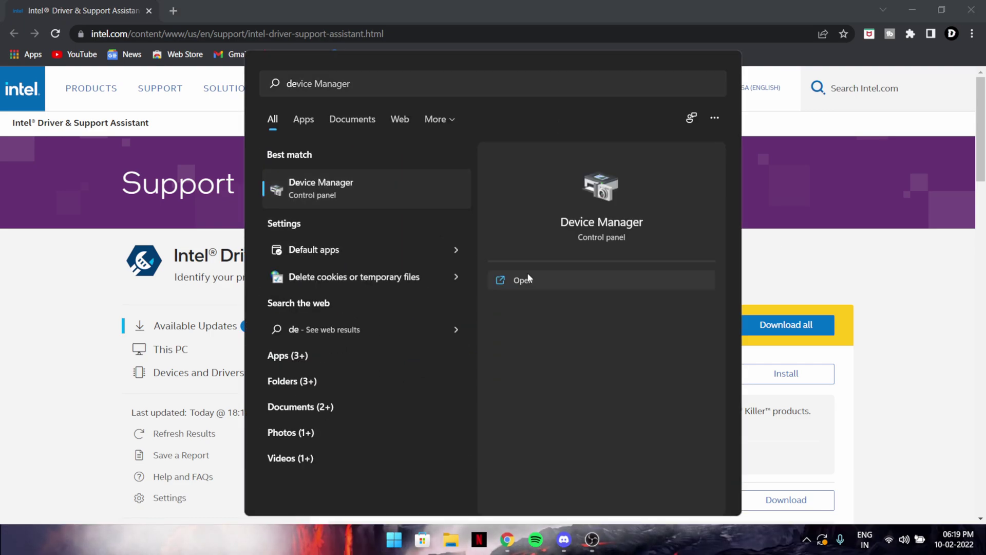
left_click(523, 280)
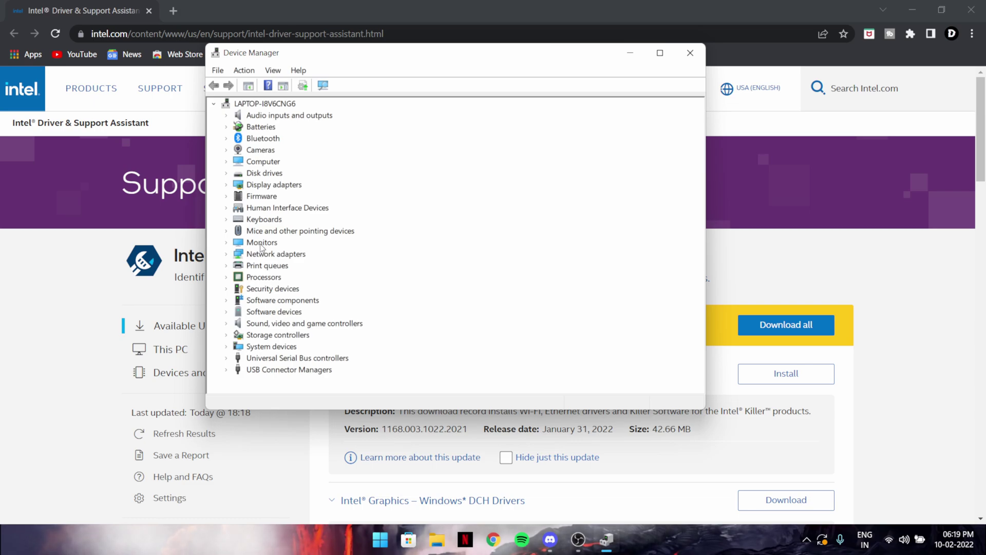
left_click(226, 256)
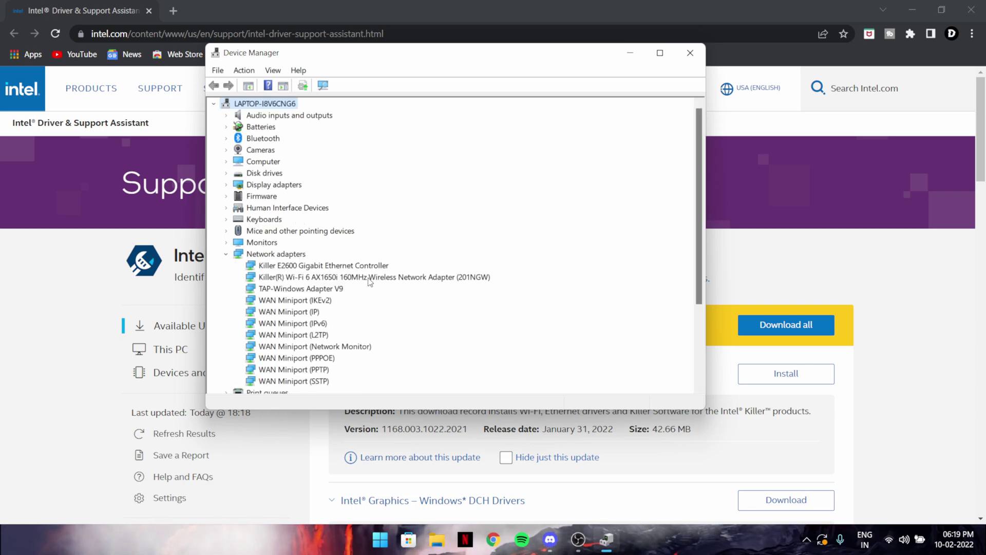
- Search automatically for a newer Killer Wi-Fi 6 driver, confirming the best one is installed
left_click(339, 261)
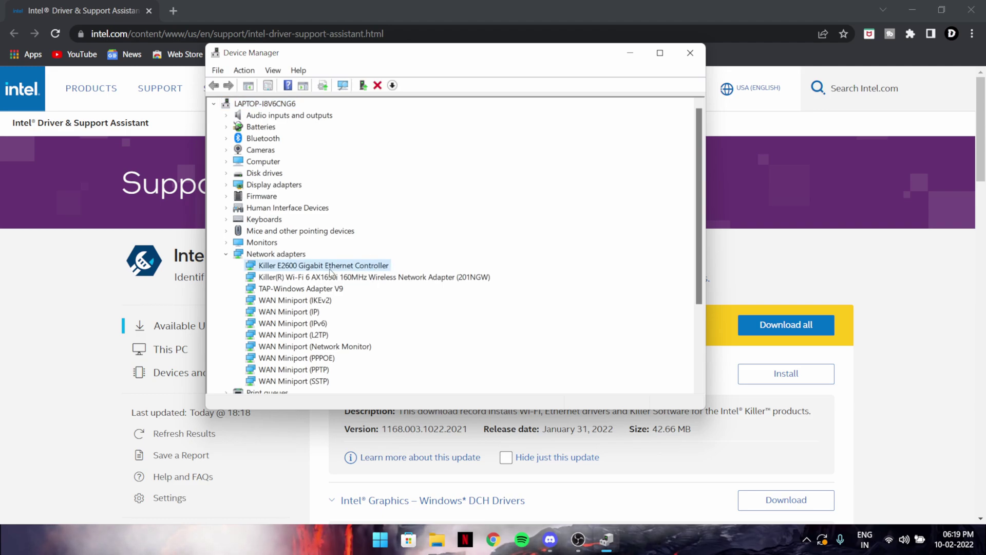
left_click(324, 277)
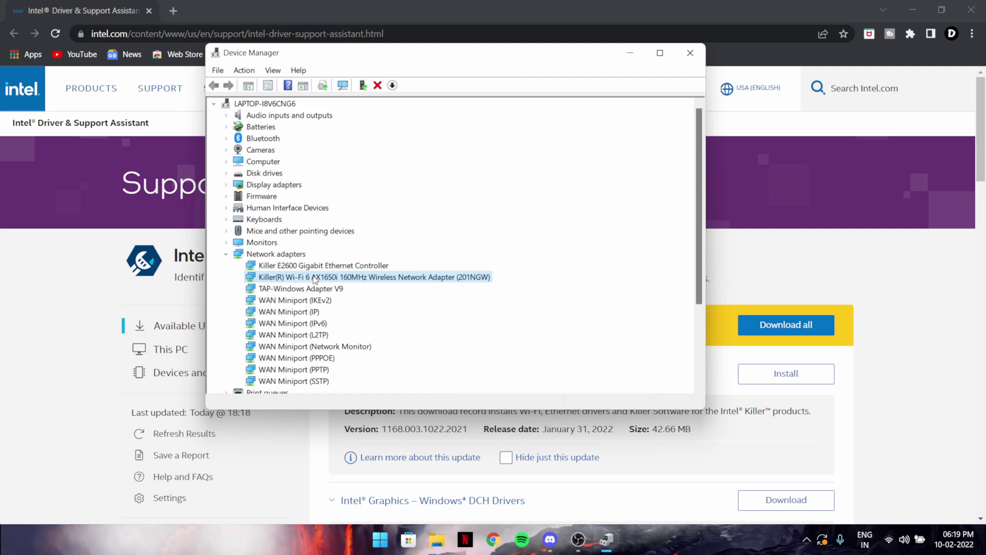
right_click(315, 280)
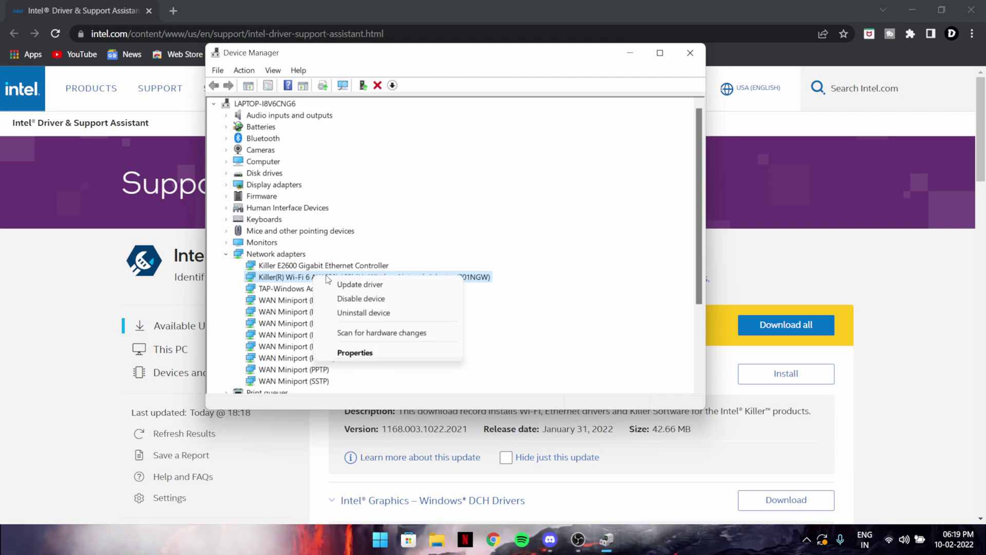
left_click(405, 284)
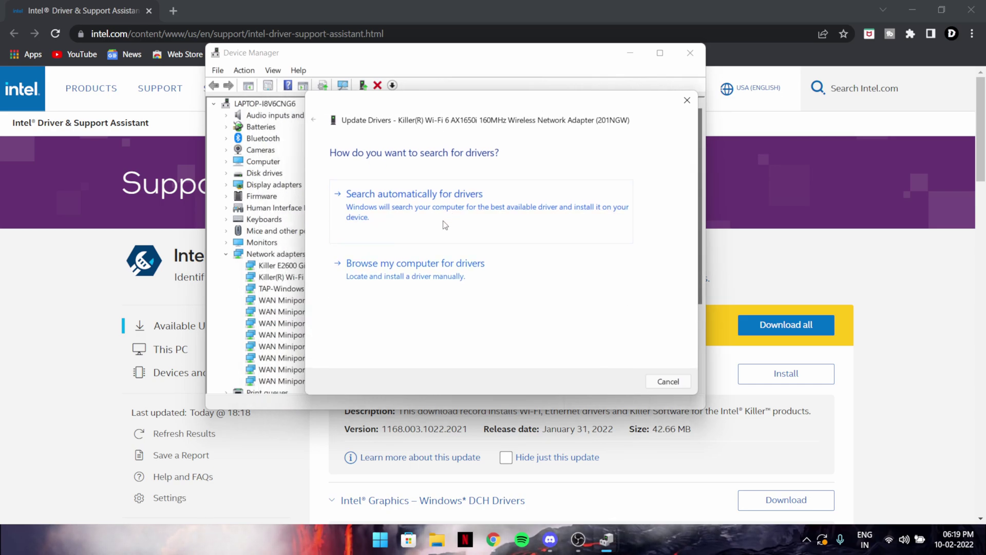
left_click(497, 205)
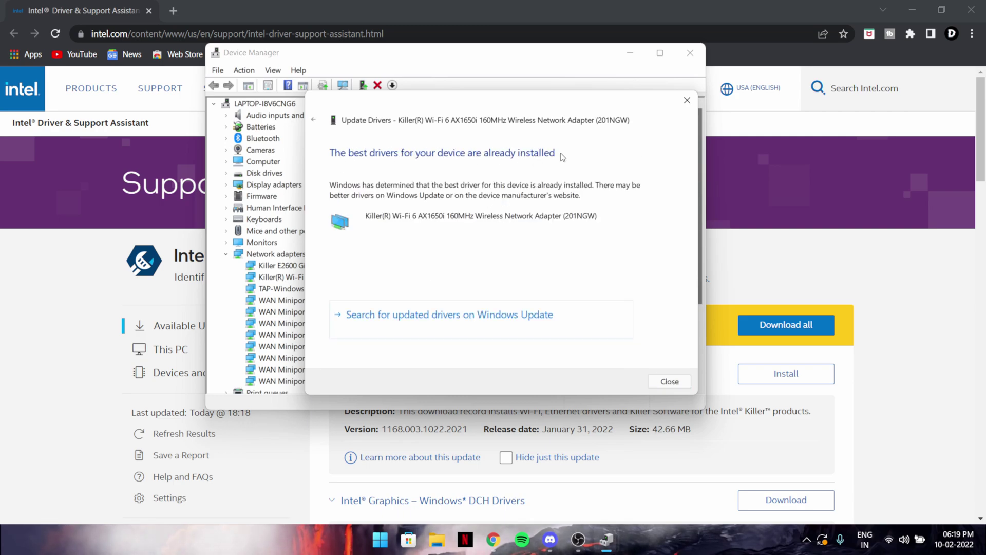
left_click(660, 382)
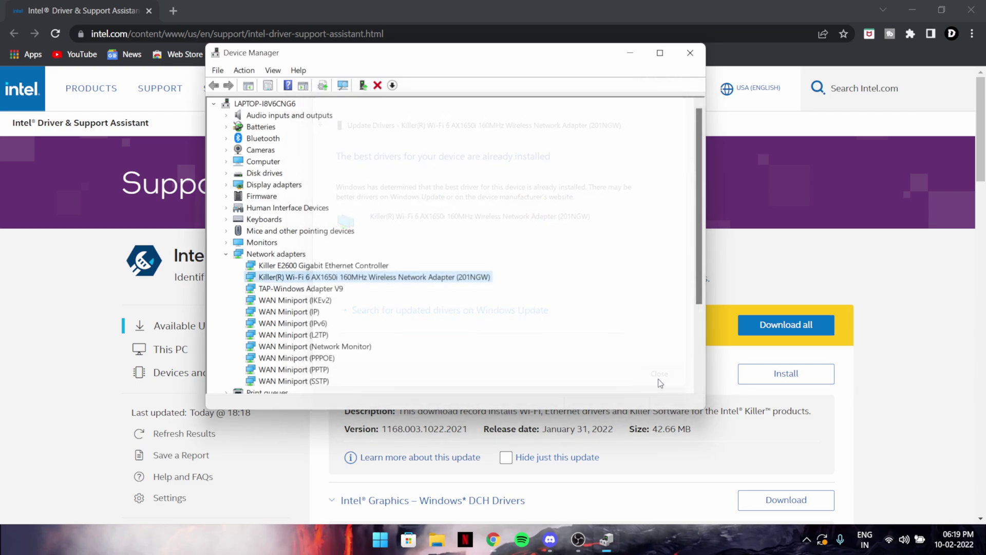
left_click(227, 254)
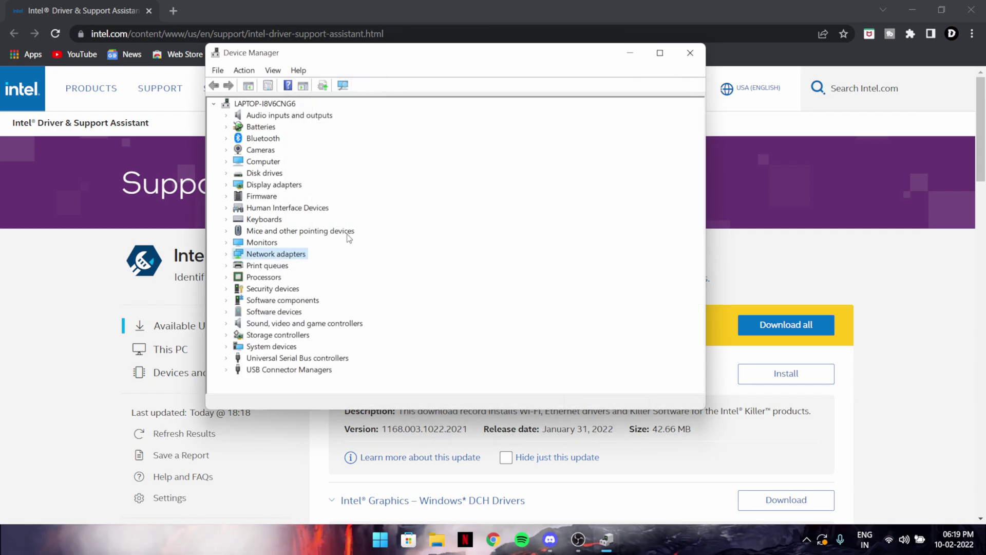
left_click(229, 242)
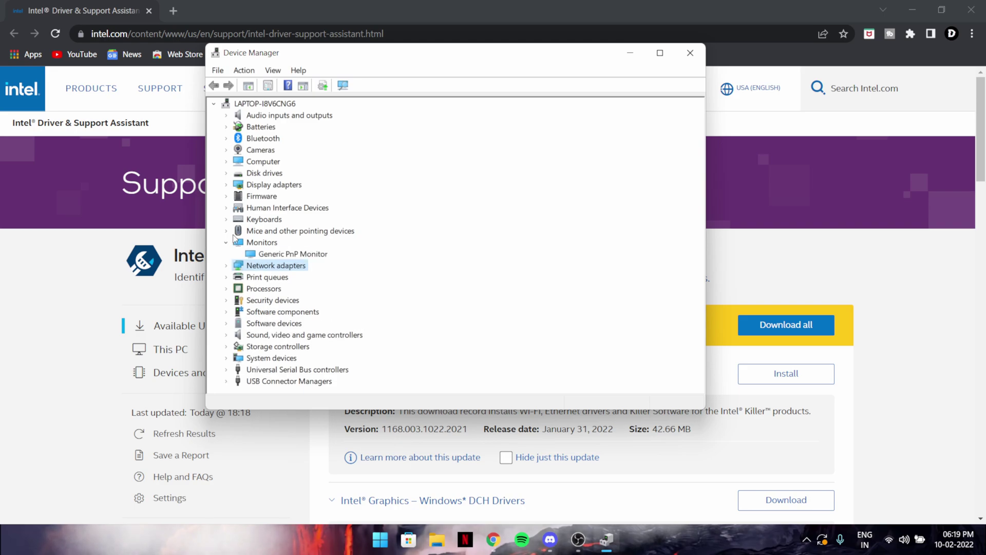
- Run Update driver on Intel(R) UHD Graphics under Display adapters and let it install
left_click(227, 185)
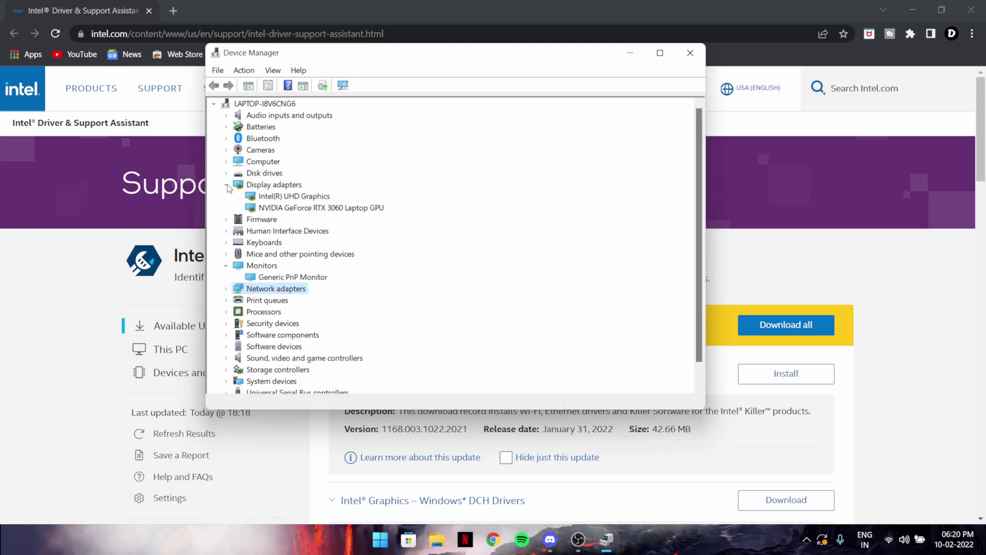
left_click(308, 196)
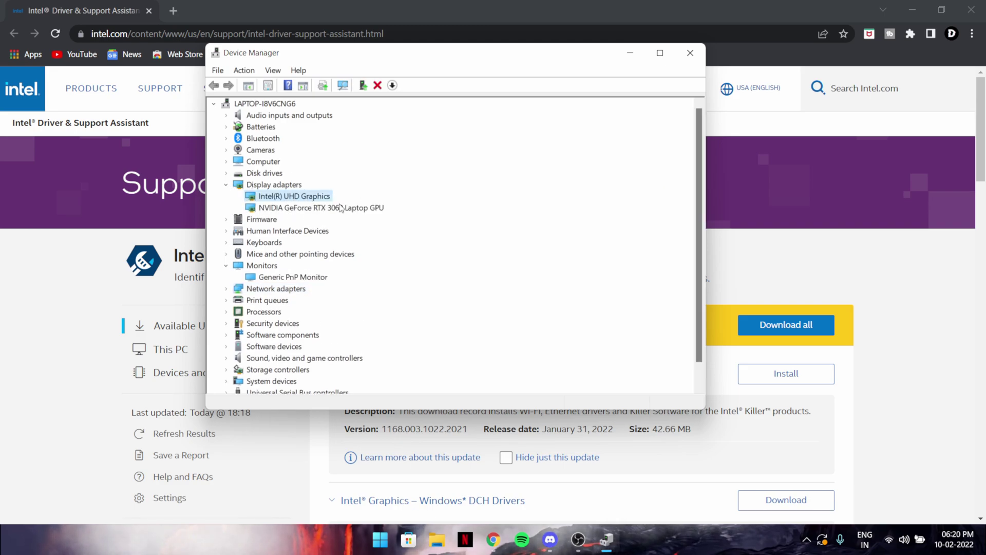
right_click(322, 200)
left_click(285, 201)
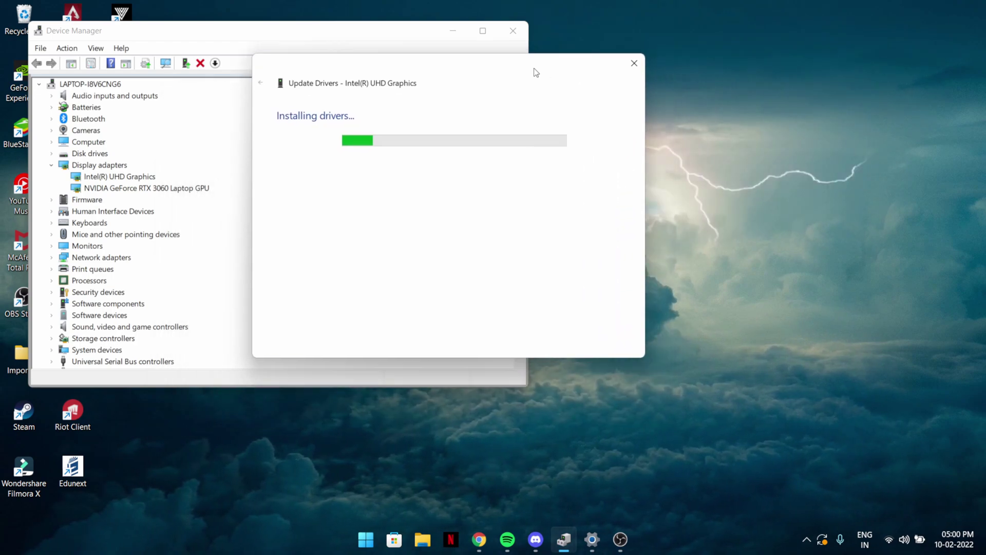
left_click_drag(534, 71, 590, 146)
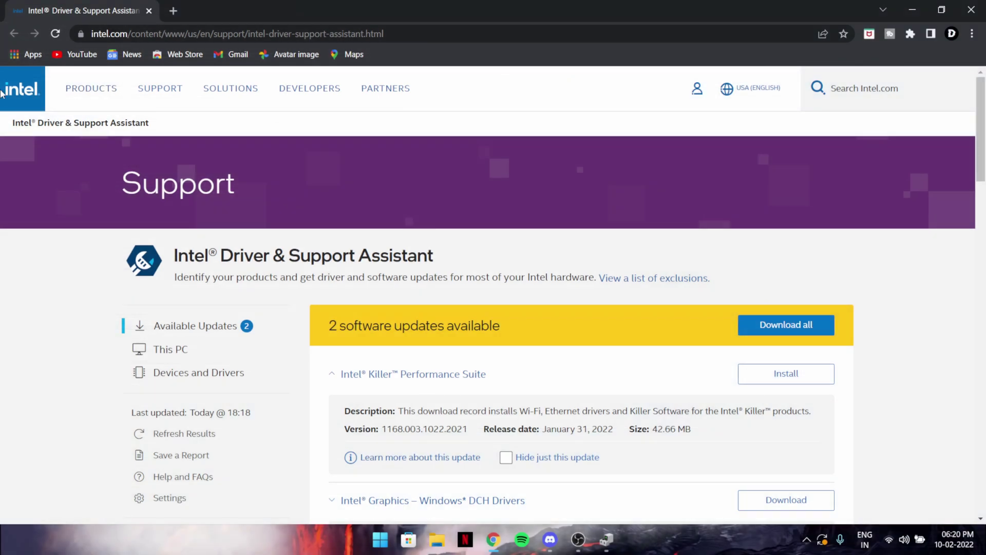
- Select the Intel® Driver & Support Assistant heading text on the Intel page
left_click_drag(188, 257, 167, 256)
left_click(614, 249)
triple_click(303, 255)
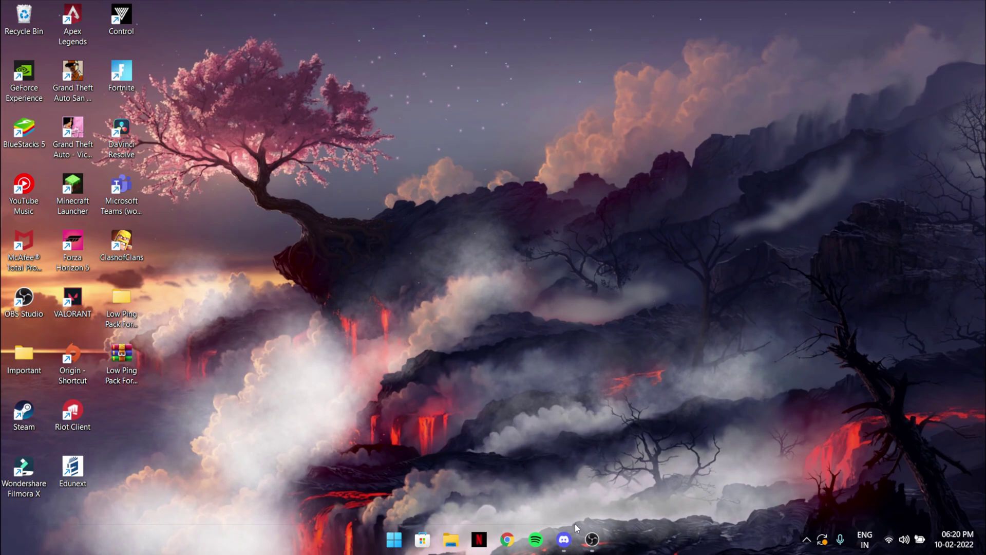
- Bring up Discord and open the #lower-ping-pack-for-chapter-3 channel
left_click(566, 529)
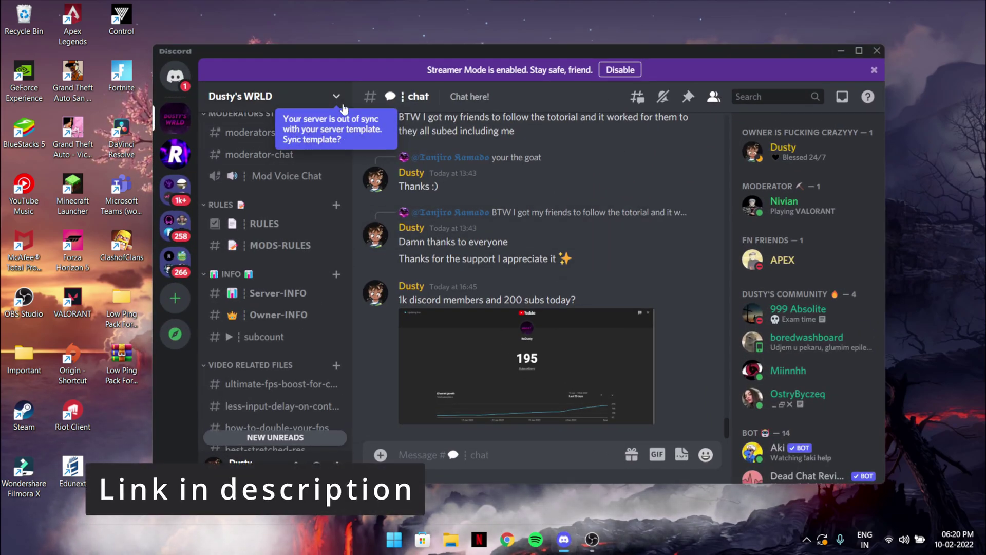
left_click(337, 96)
left_click(336, 96)
scroll(311, 282, "down", 5)
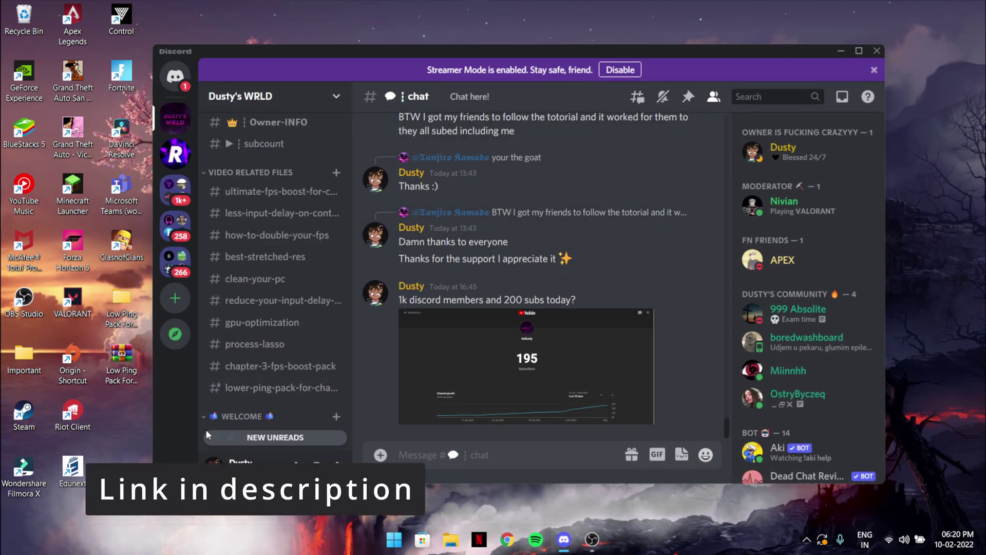
scroll(272, 215, "down", 3)
left_click(264, 323)
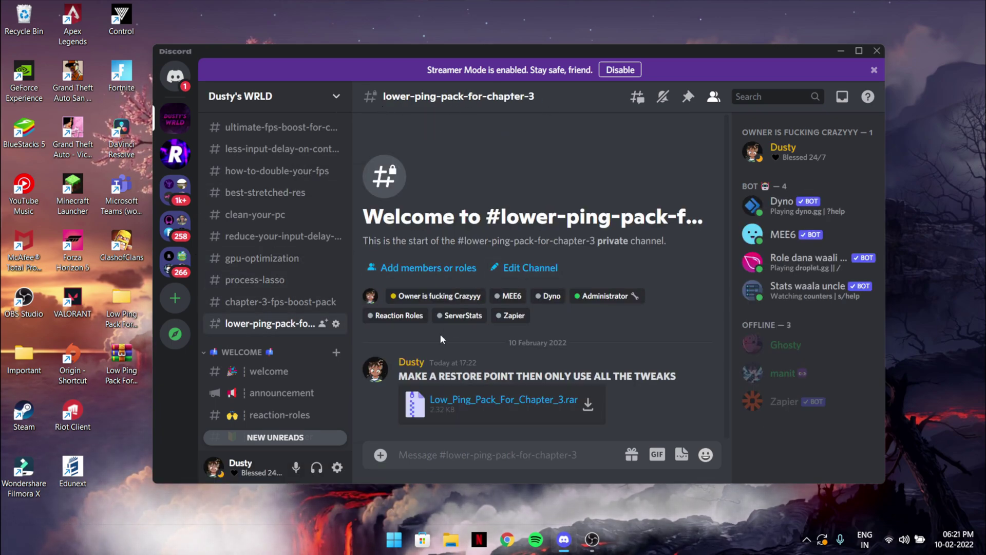
- Highlight the MAKE A RESTORE POINT warning and scroll through the Low Ping Pack post
left_click_drag(399, 376, 661, 376)
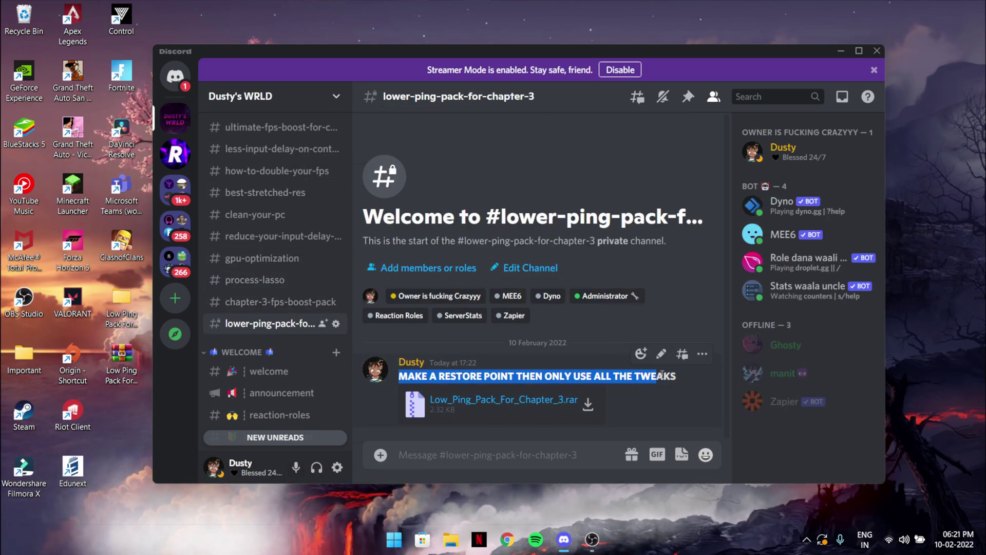
left_click(680, 381)
scroll(301, 313, "down", 3)
scroll(304, 310, "up", 4)
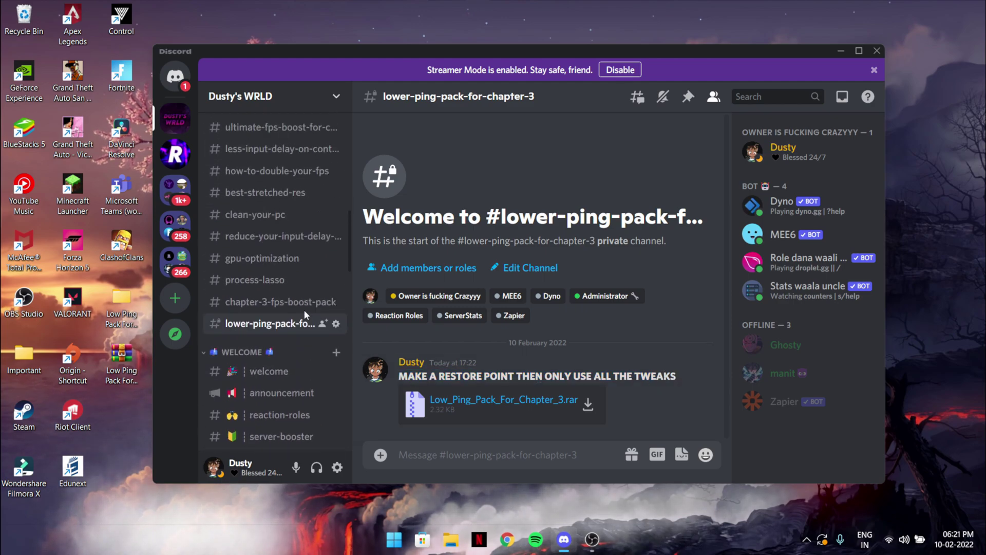
scroll(305, 315, "down", 5)
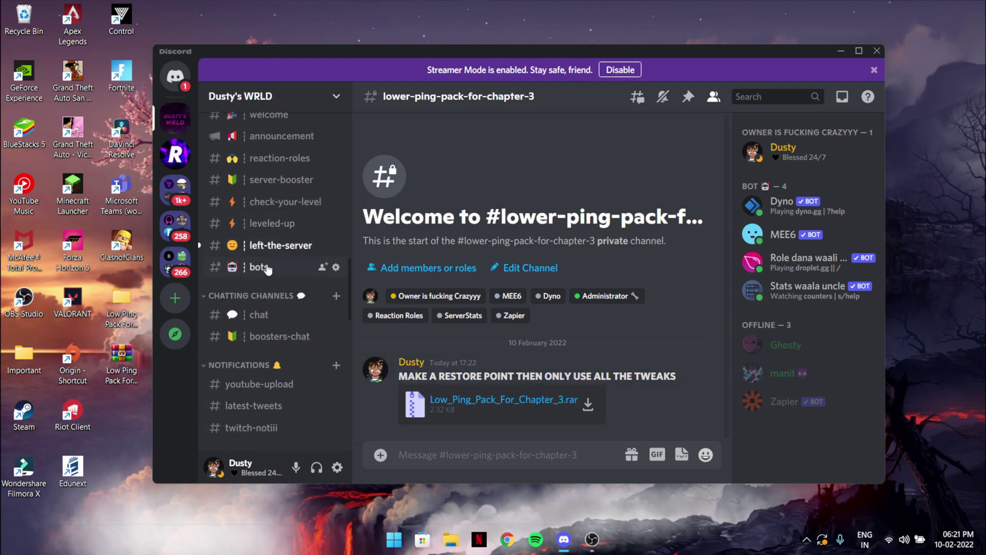
scroll(288, 216, "up", 7)
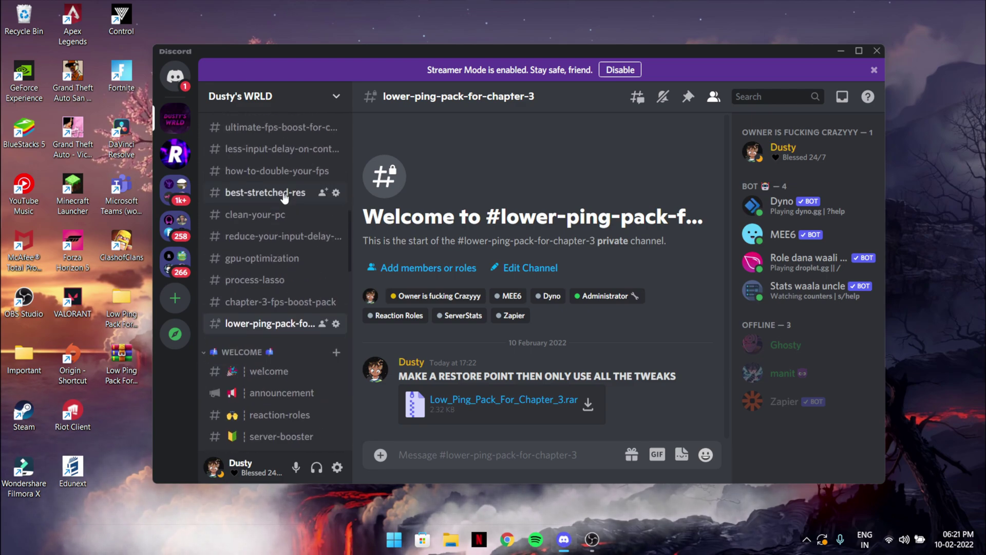
scroll(285, 199, "up", 5)
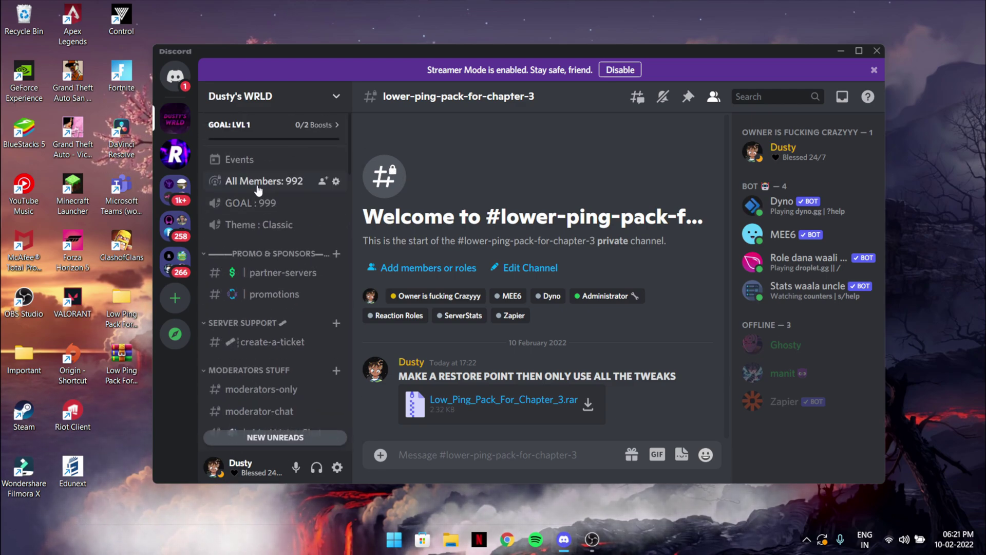
scroll(307, 205, "down", 7)
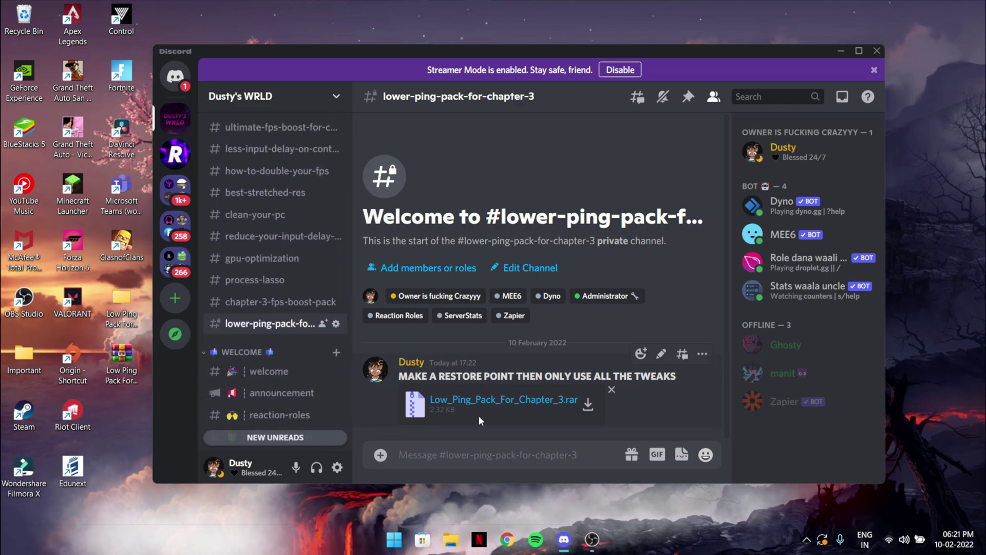
- Minimize Discord so the desktop is showing
left_click(846, 49)
left_click(835, 58)
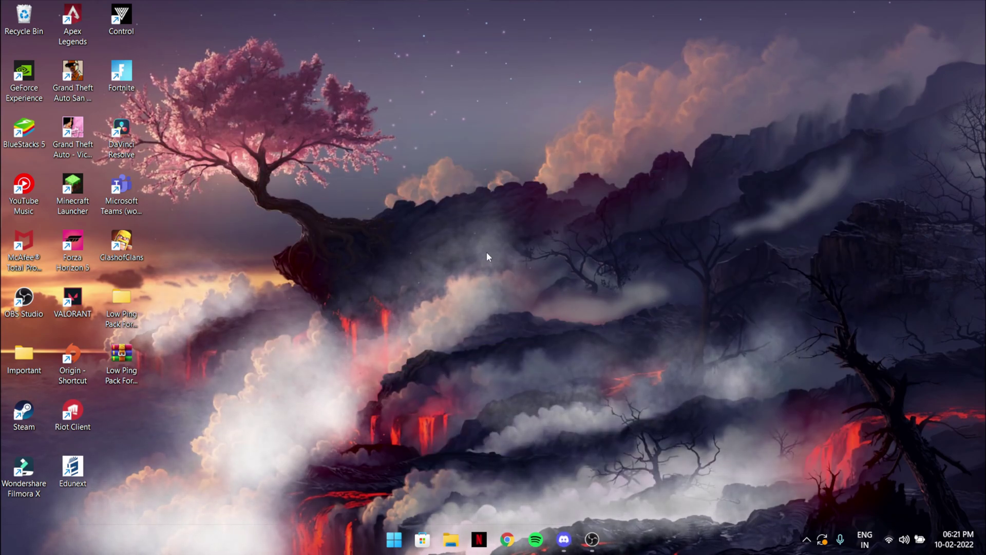
mouse_move(577, 537)
left_click(576, 537)
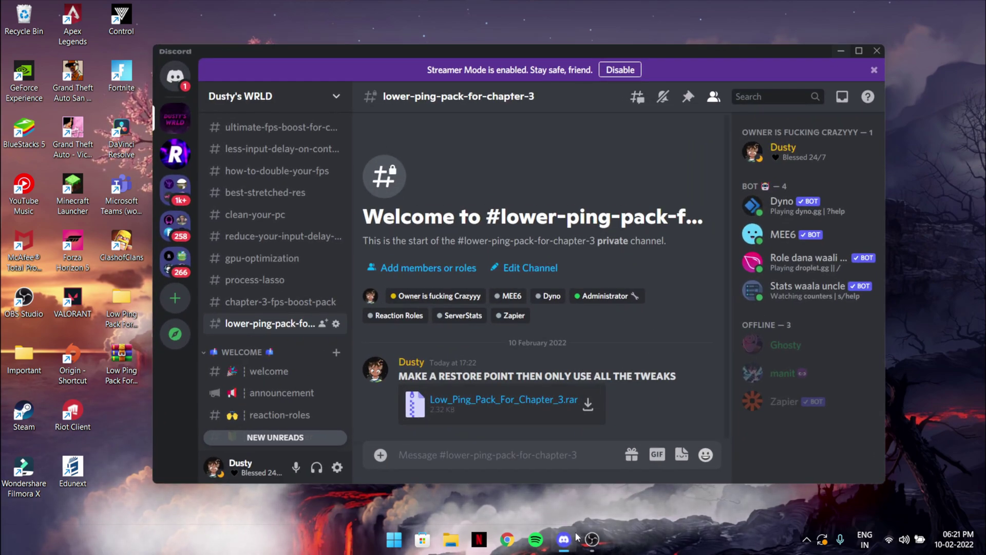
left_click(841, 51)
- Extract the Low Ping Pack For Chapter 3 archive onto the desktop and open its folder
right_click(433, 128)
left_click(408, 178)
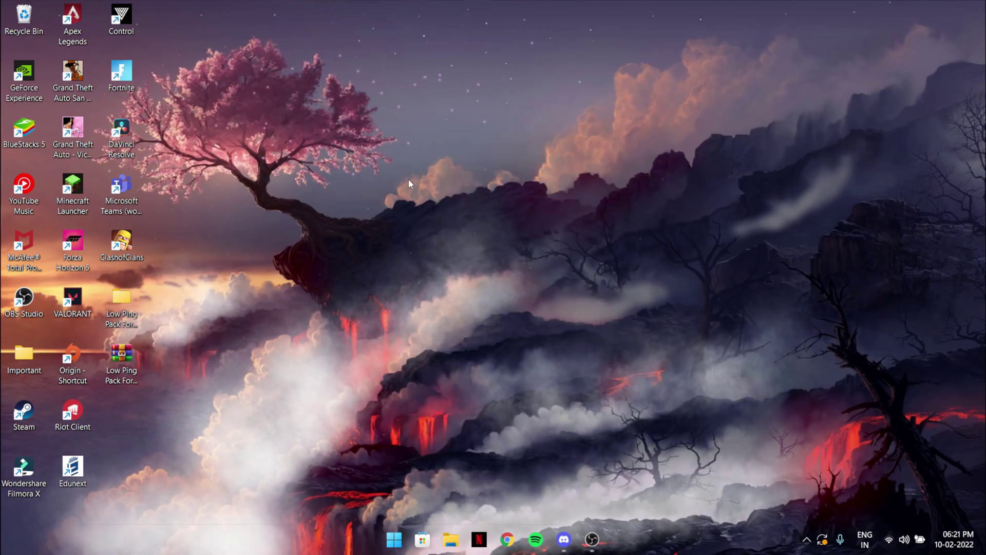
left_click(123, 360)
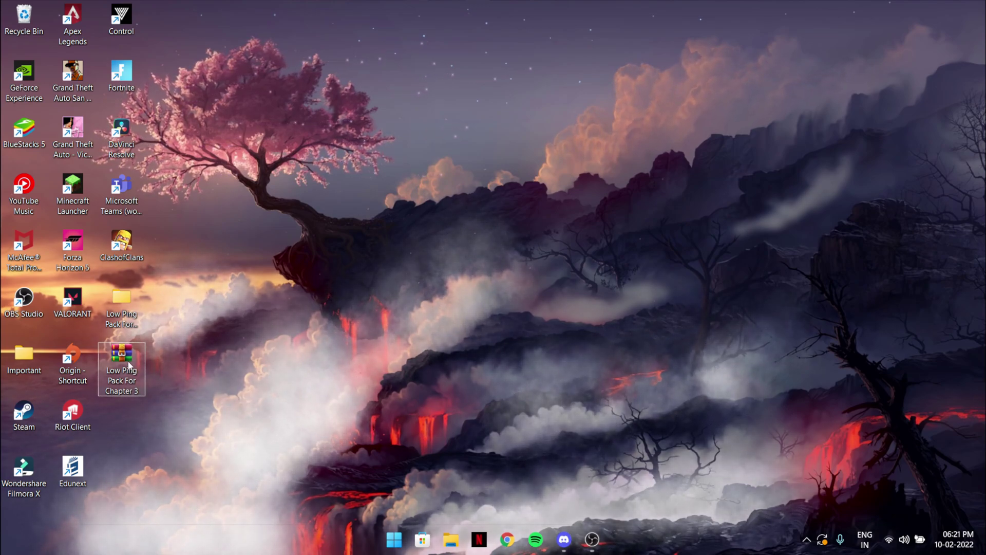
mouse_move(129, 363)
left_mouse_down()
mouse_move(272, 362)
mouse_move(130, 359)
left_mouse_up()
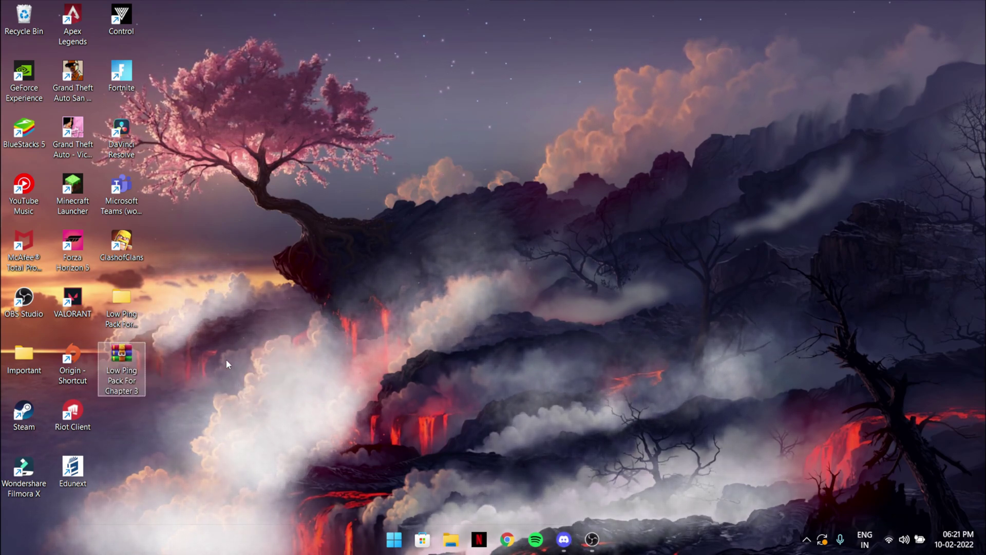
right_click(128, 358)
left_click(273, 350)
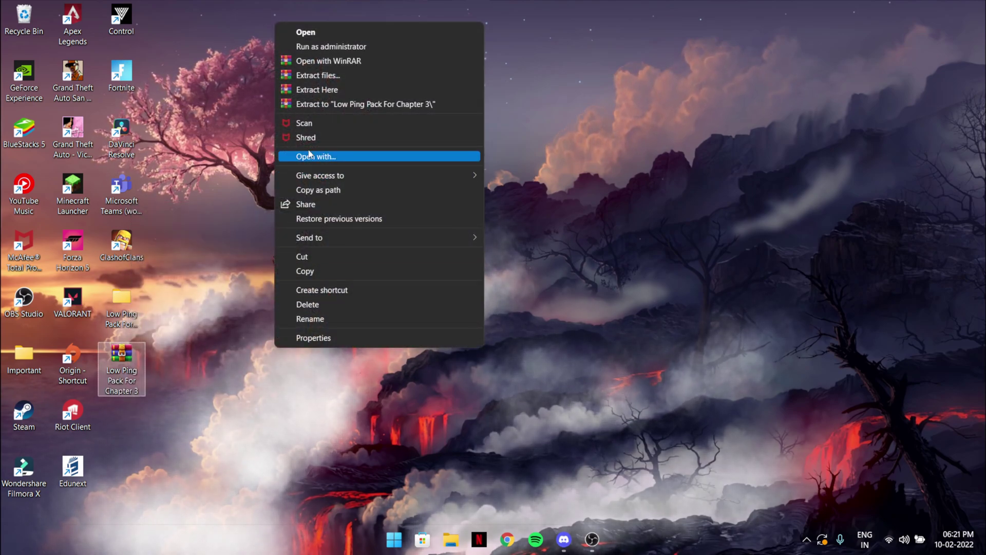
left_click(355, 89)
double_click(122, 303)
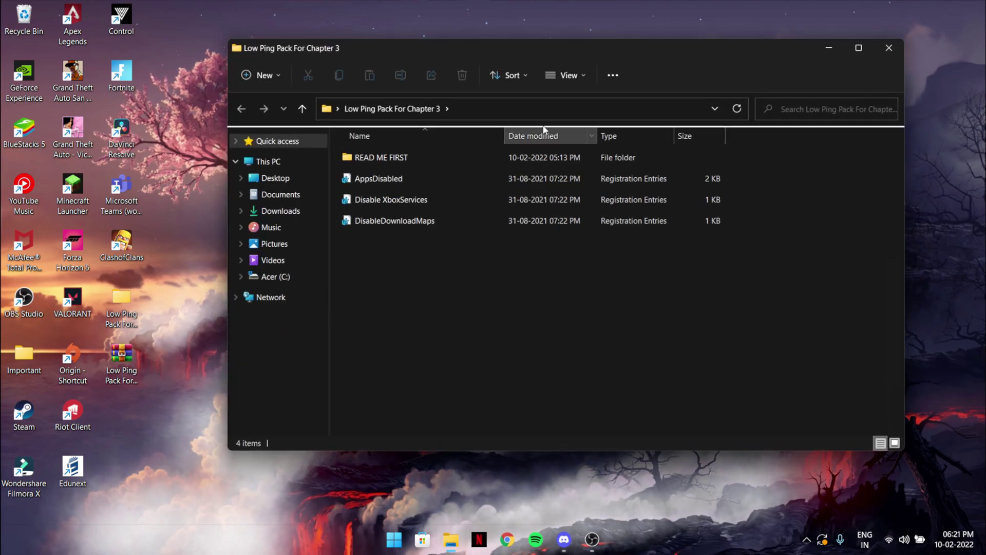
left_click_drag(672, 54, 649, 56)
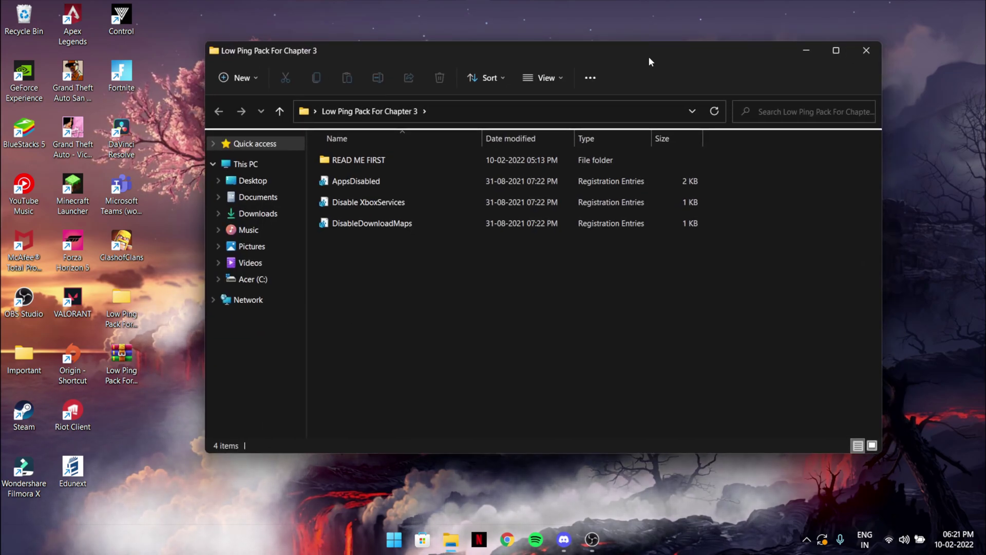
- Open IMPORTANT.txt from READ ME FIRST and highlight its restore point warning and help lines
double_click(445, 154)
double_click(380, 156)
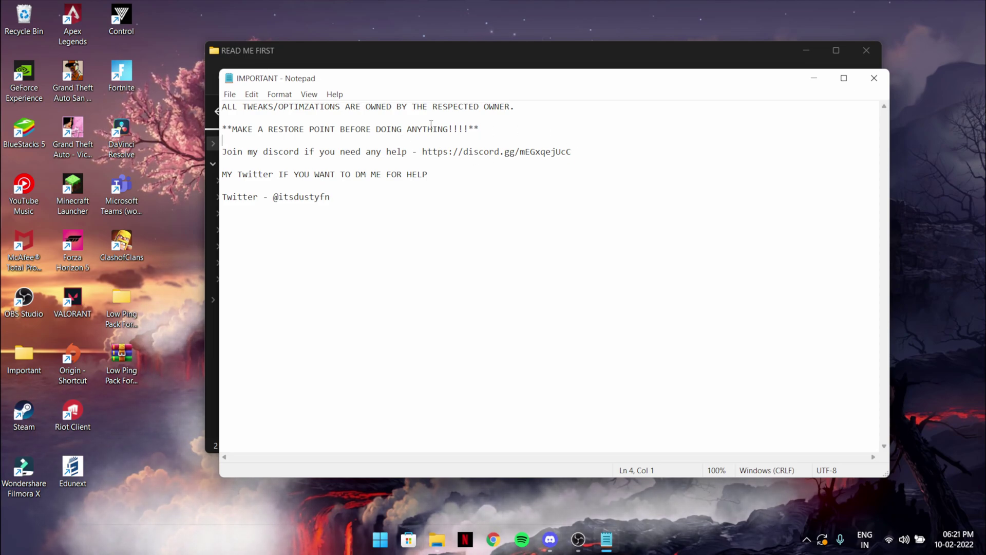
left_click(336, 129)
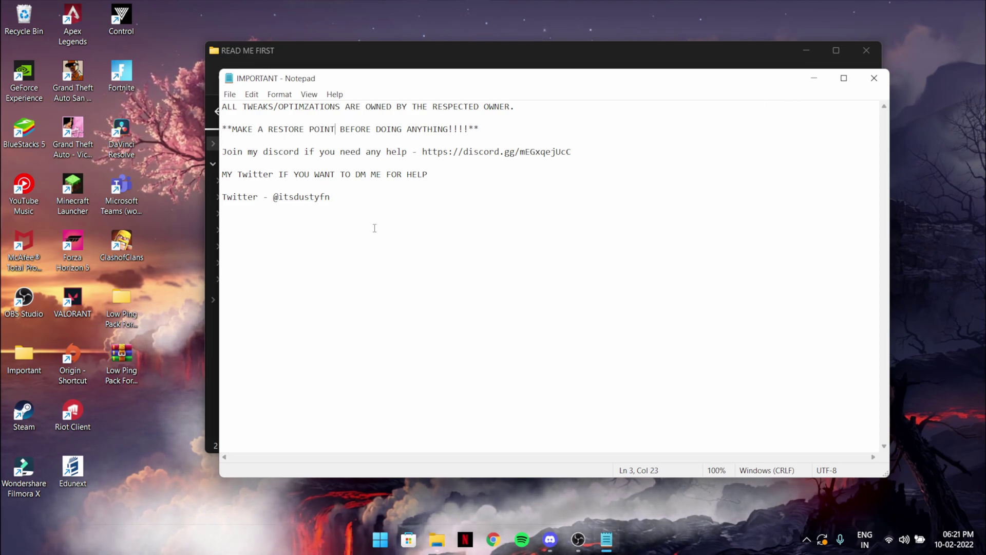
left_click_drag(332, 197, 506, 202)
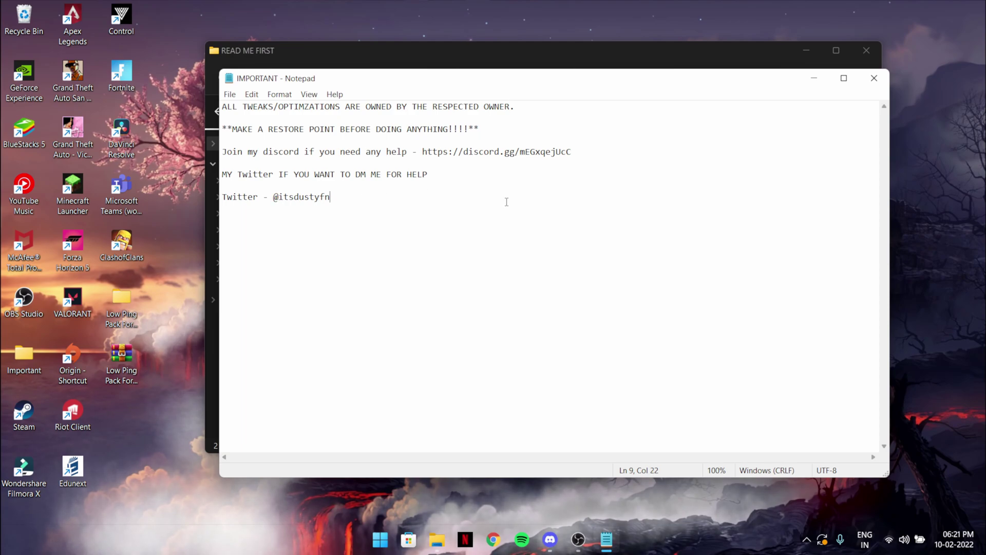
left_click_drag(426, 175, 340, 174)
left_click(550, 539)
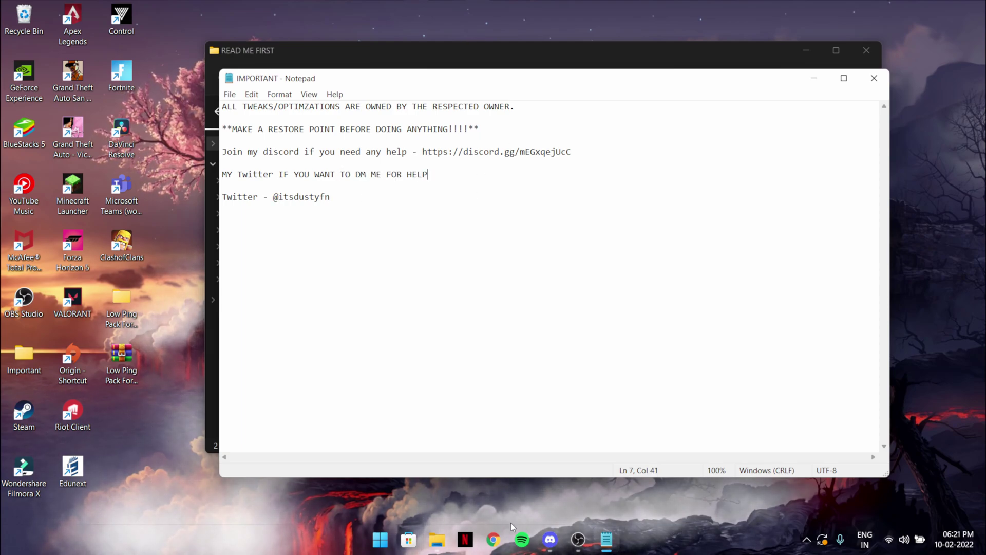
scroll(277, 308, "down", 4)
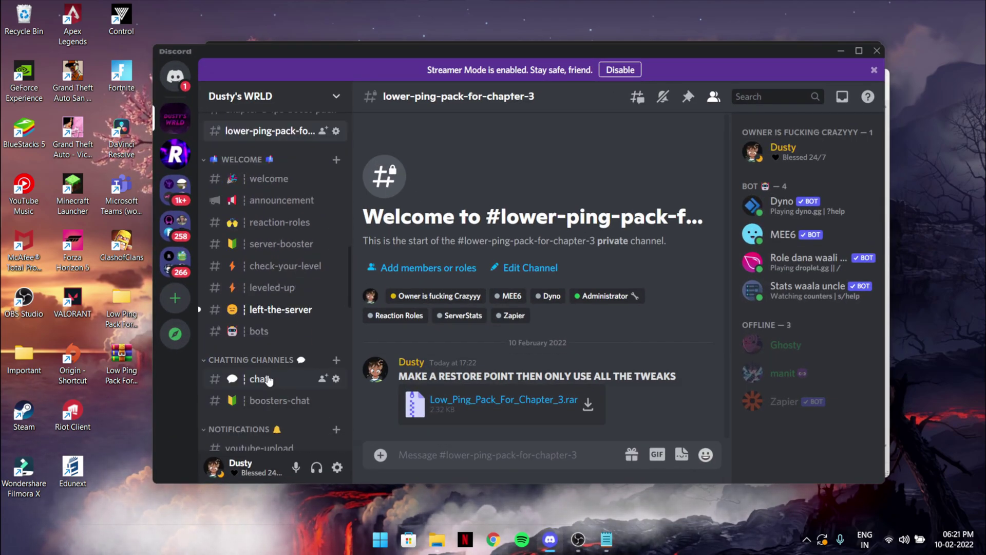
left_click(267, 379)
scroll(452, 328, "up", 5)
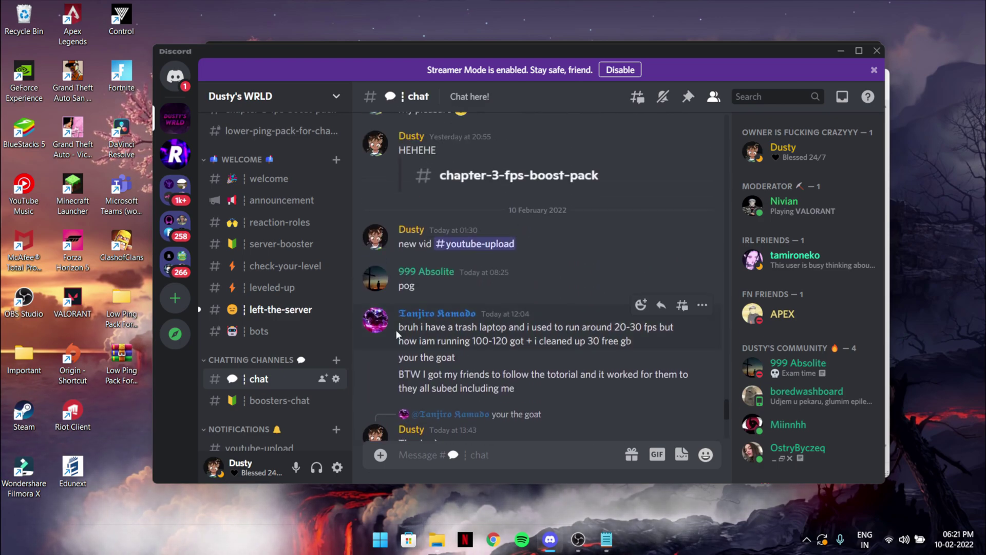
left_click_drag(396, 333, 651, 376)
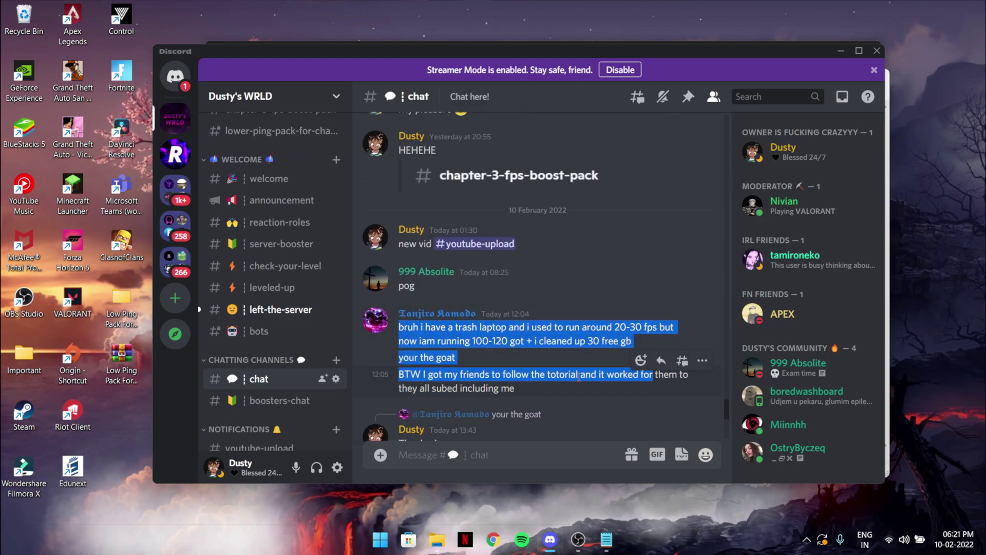
left_click(579, 378)
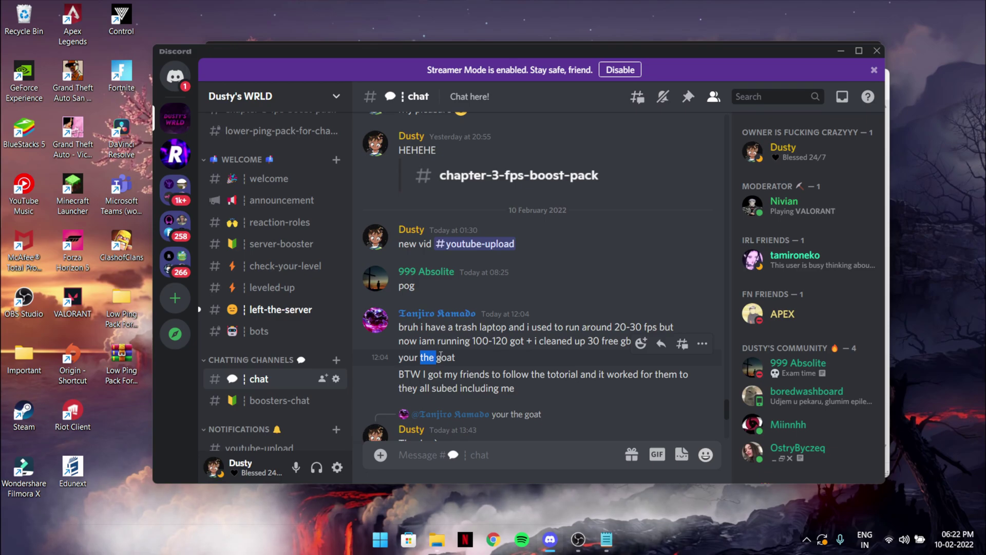
triple_click(440, 355)
left_click(462, 334)
scroll(514, 308, "down", 5)
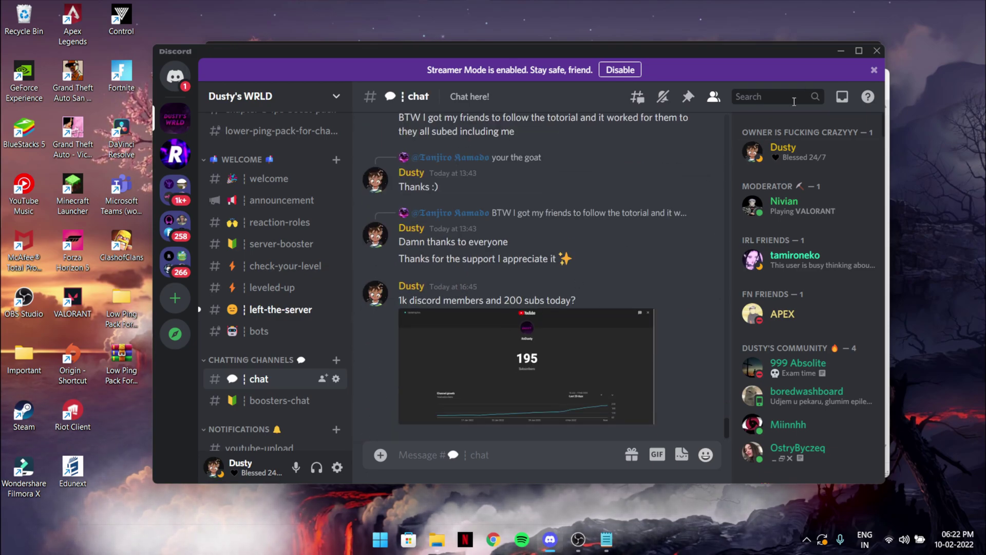
left_click(841, 53)
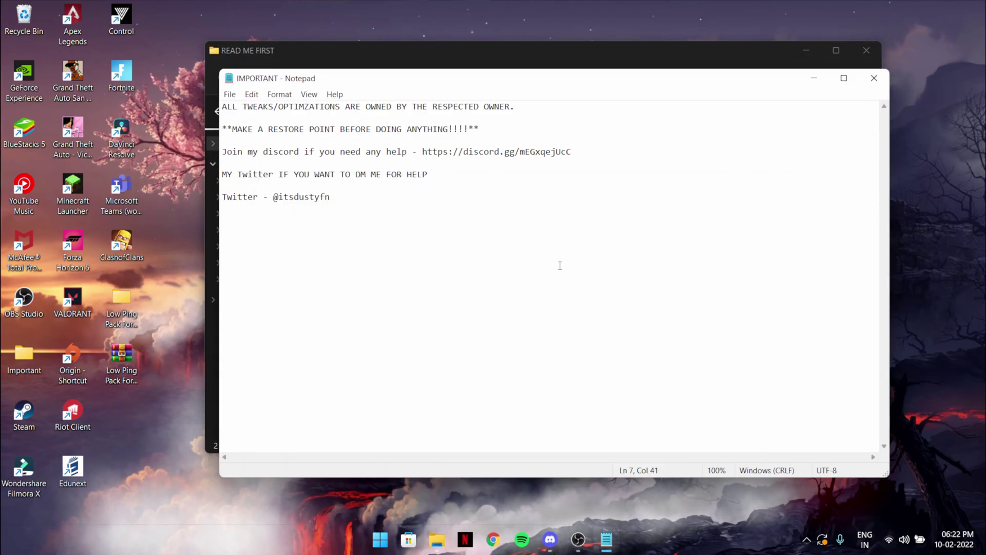
- Close the IMPORTANT note and open System Protection through the Restore Point shortcut
left_click(874, 78)
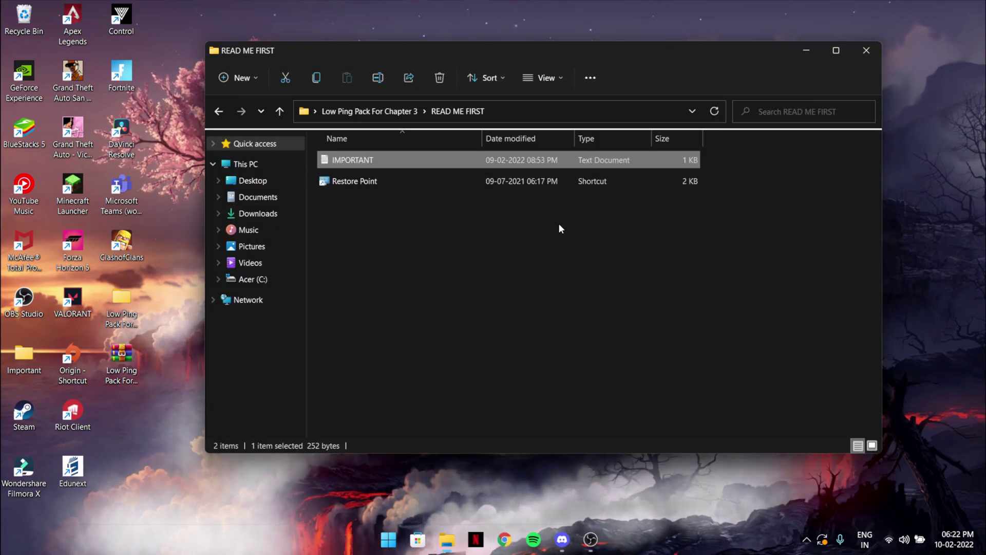
left_click(328, 183)
left_click(469, 345)
double_click(447, 186)
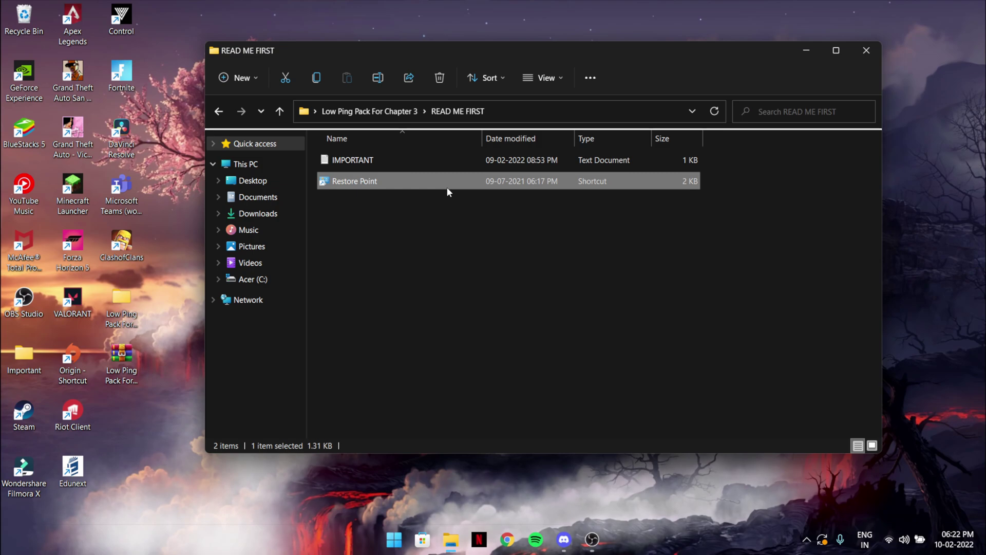
left_click_drag(445, 81, 525, 98)
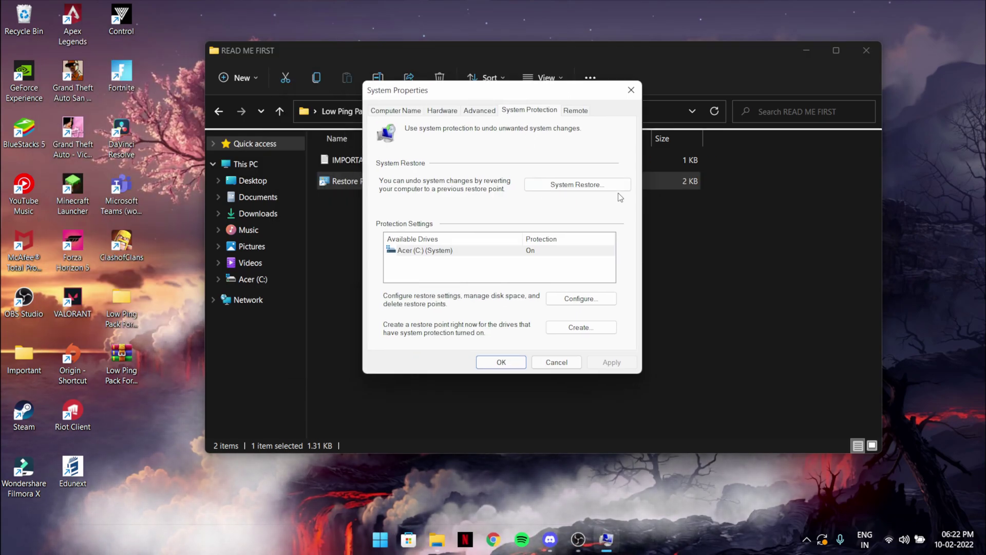
- Start a restore point described 'efsags', cancel it, and close System Properties
left_click(582, 327)
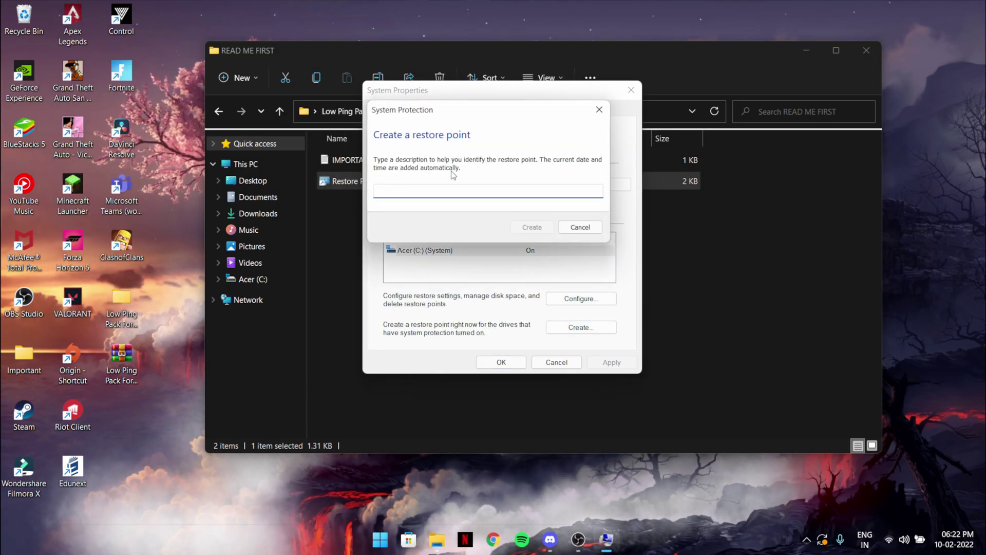
type("efsags")
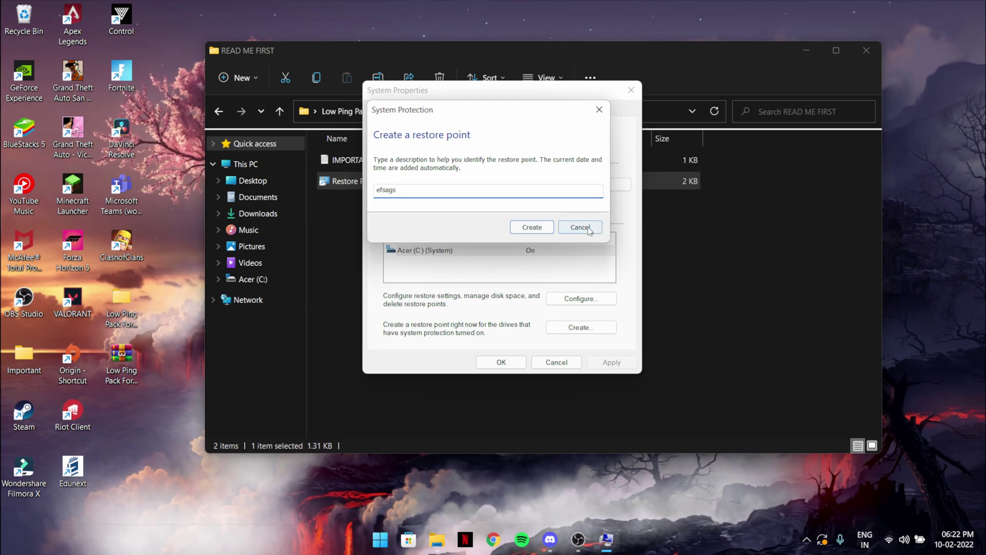
left_click(589, 229)
left_click(631, 90)
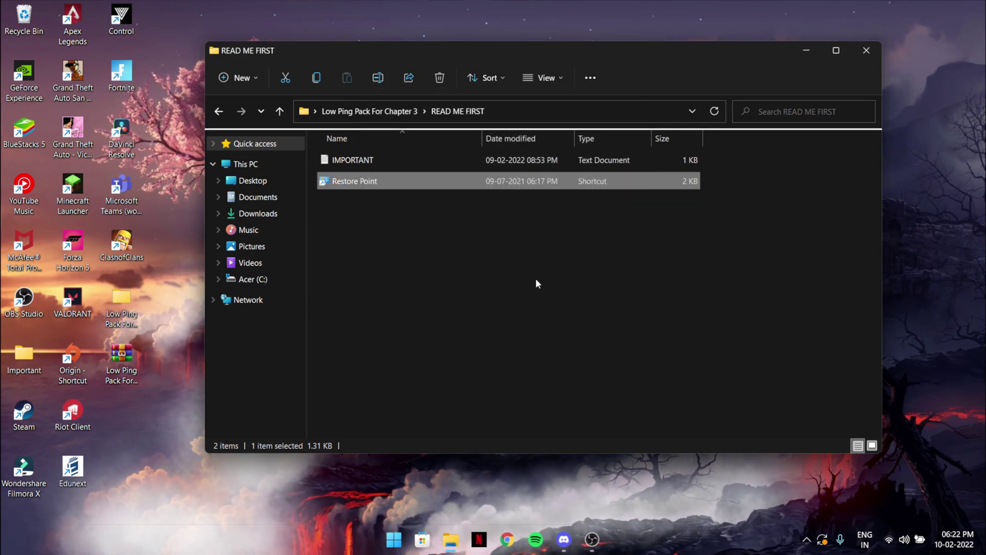
left_click(535, 280)
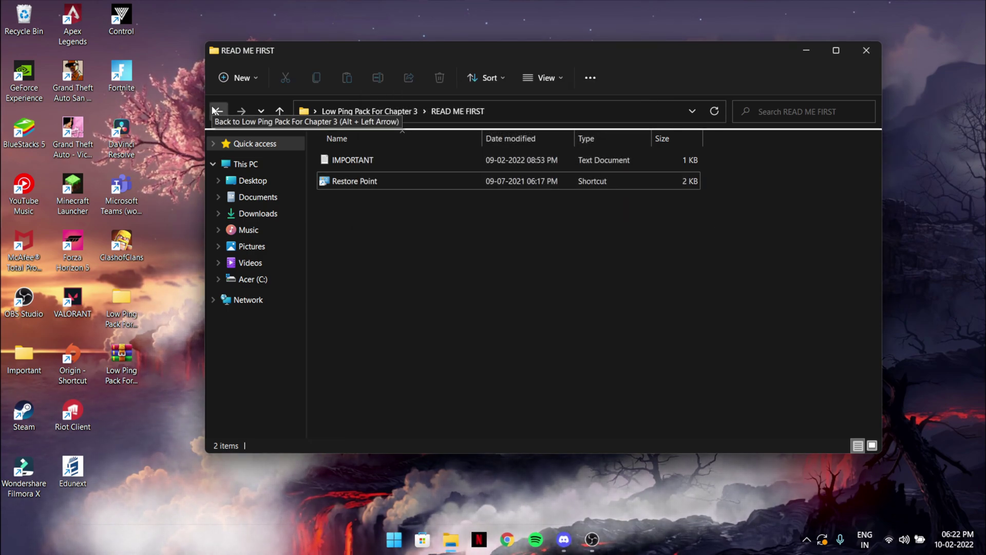
- Return to the Low Ping Pack For Chapter 3 folder and select the AppsDisabled file
left_click(215, 110)
left_click(611, 314)
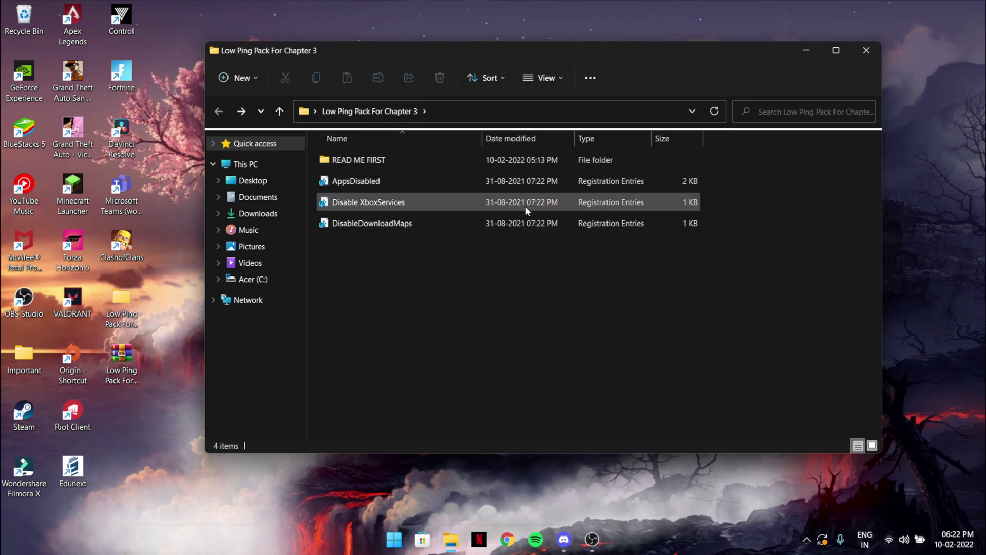
left_click(543, 179)
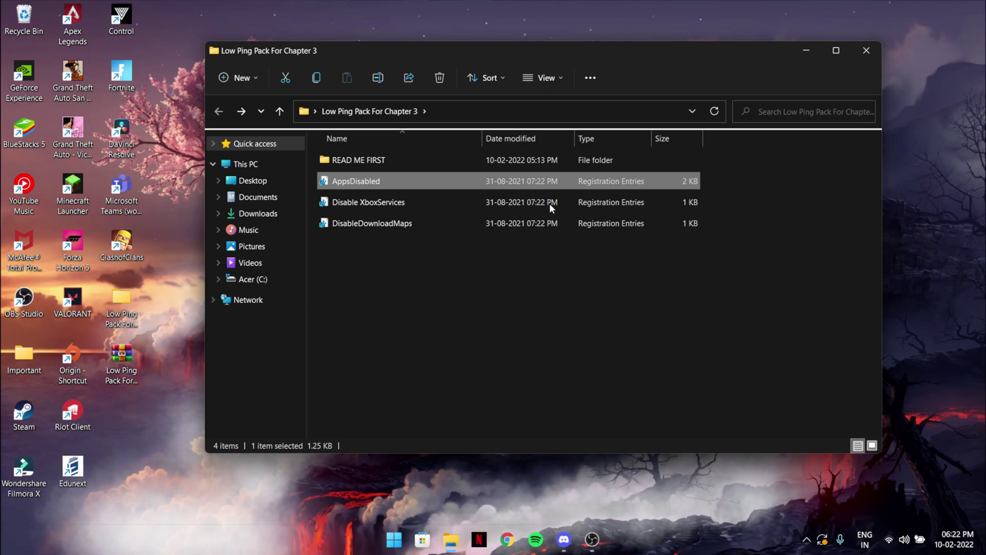
left_click(719, 224)
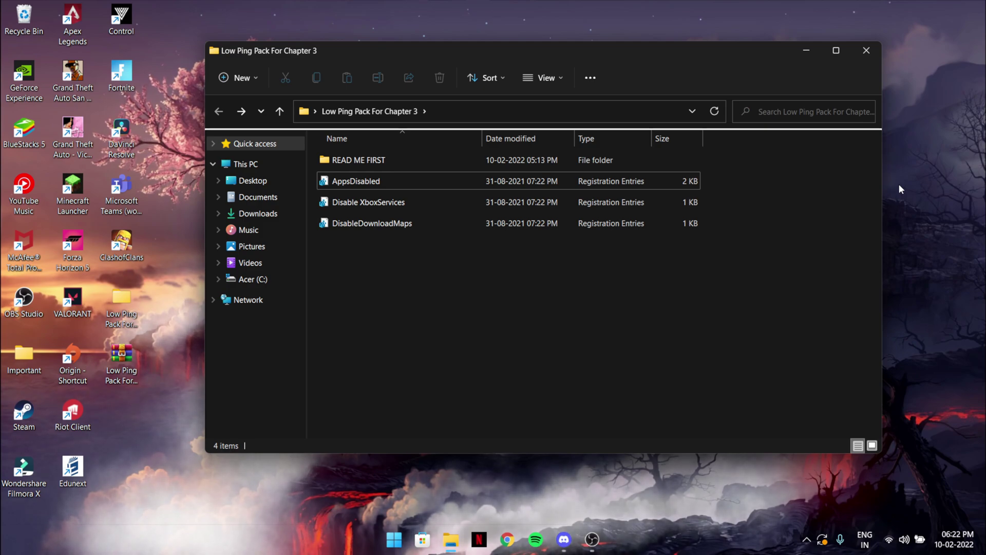
- Search Windows for 'maps', then close the search results
key("super+s")
type("maps")
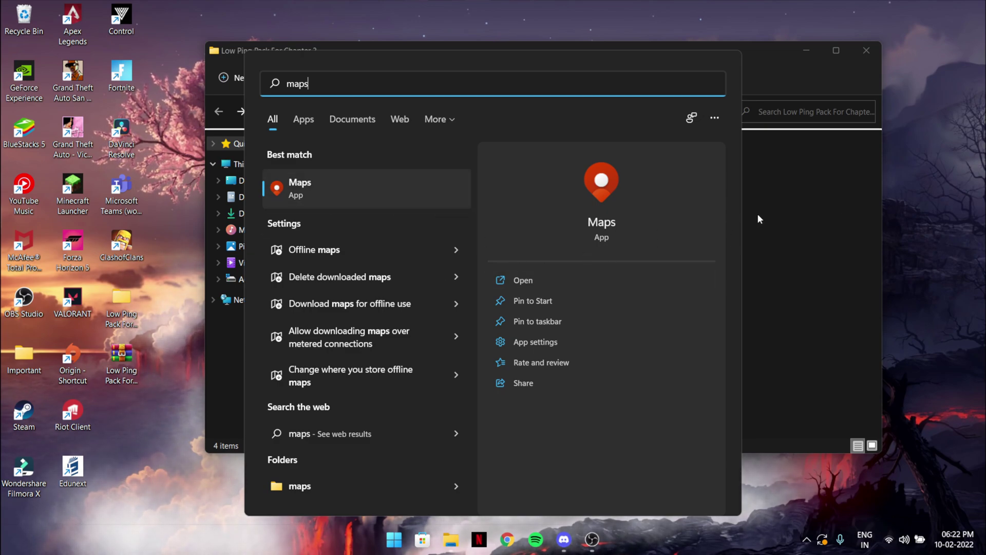
left_click(809, 210)
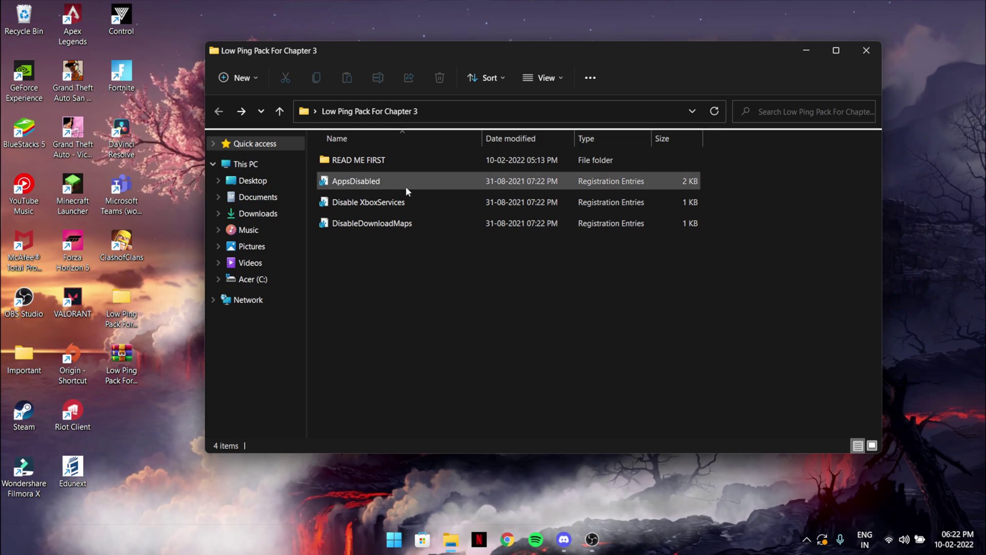
- Merge AppsDisabled.reg into the registry, confirming the warning and success message
double_click(455, 181)
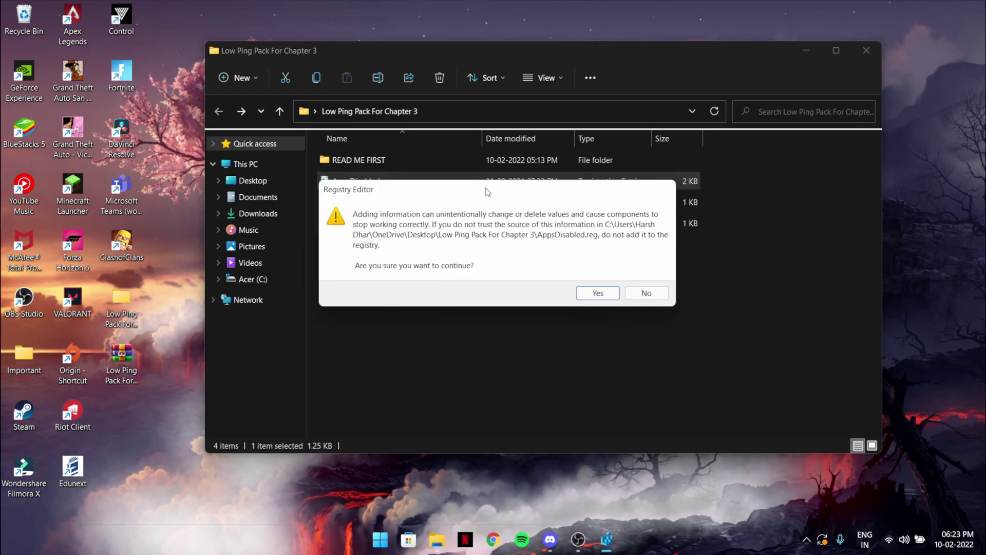
left_click(598, 314)
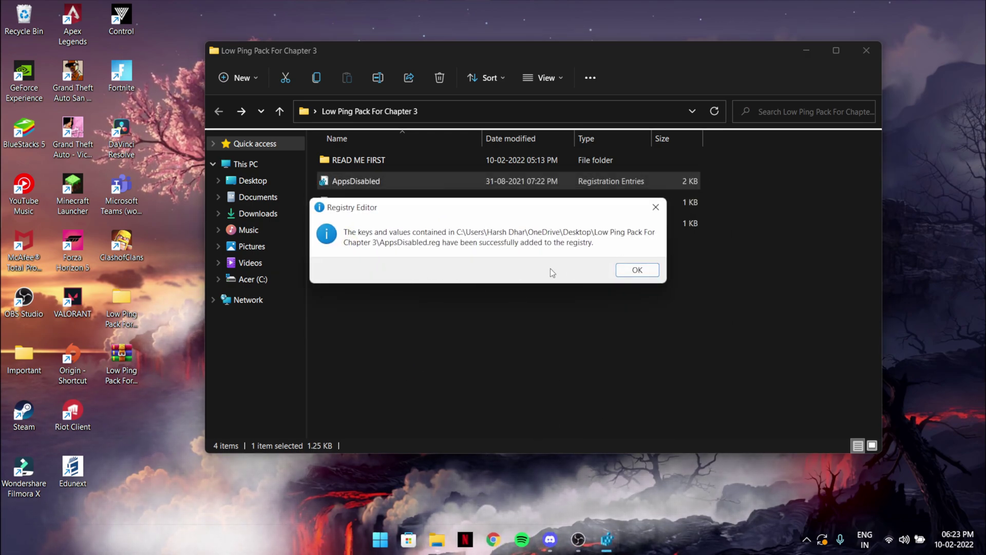
left_click(647, 270)
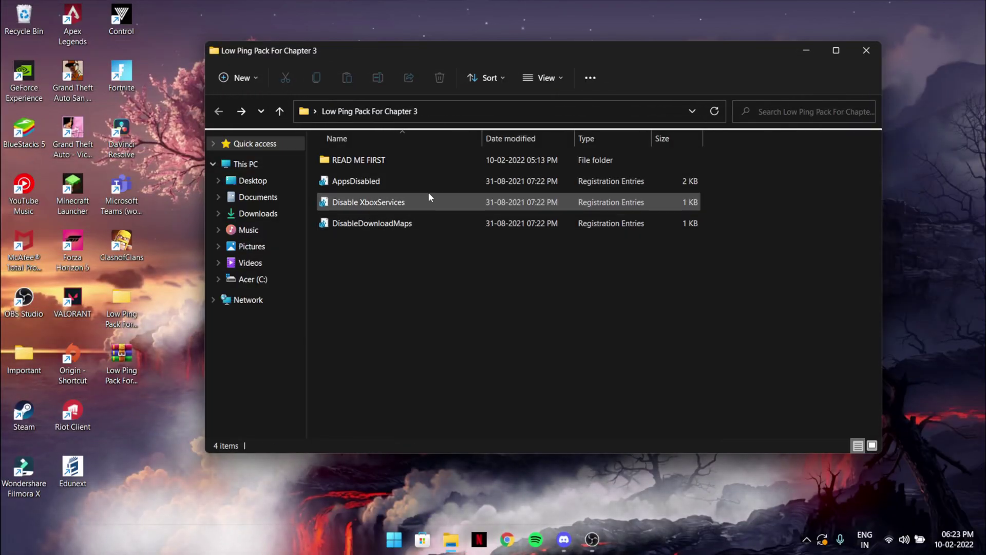
- Select the Disable XboxServices registry file in the pack folder
left_click(428, 193)
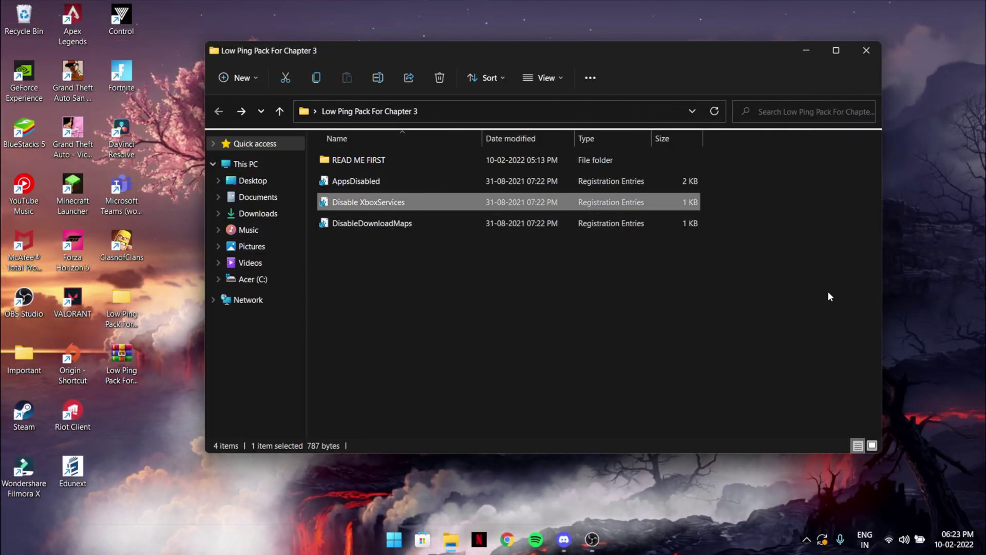
left_click(763, 284)
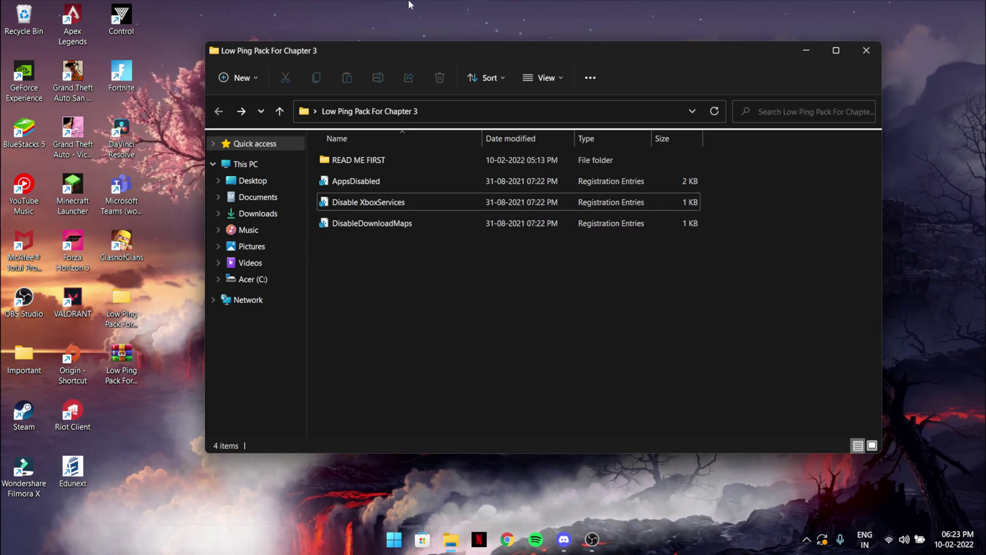
left_click(477, 208)
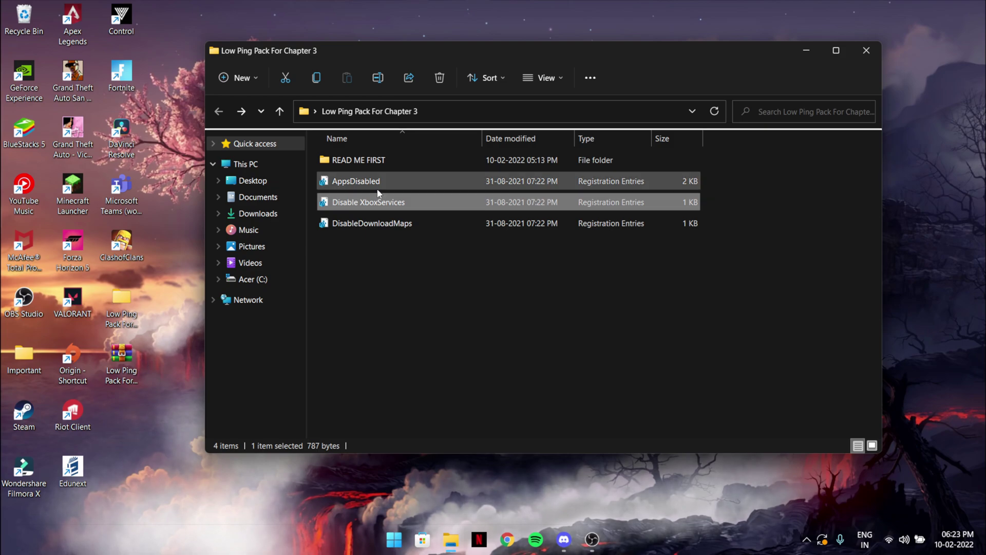
- Merge Disable XboxServices.reg into the registry, answering Yes and then OK
double_click(409, 202)
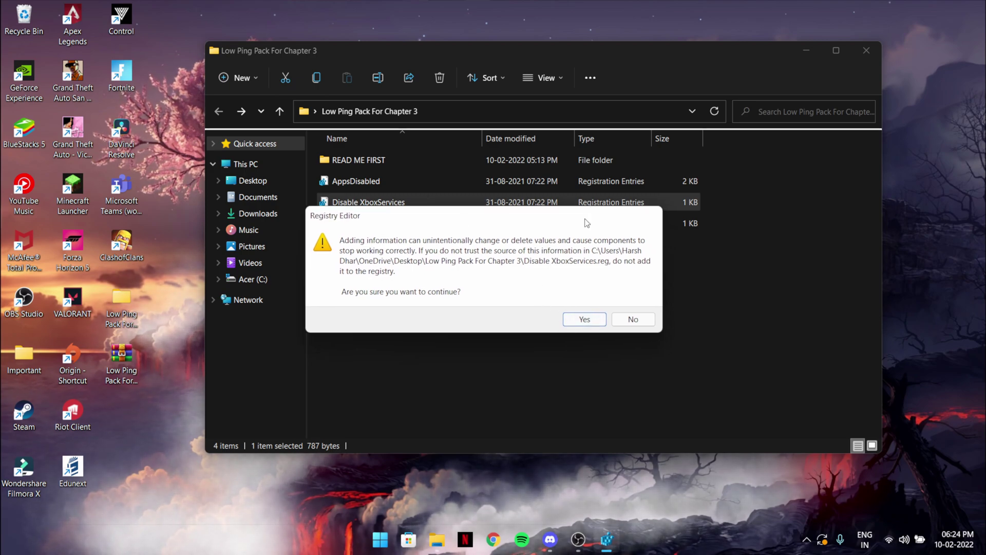
left_click(595, 294)
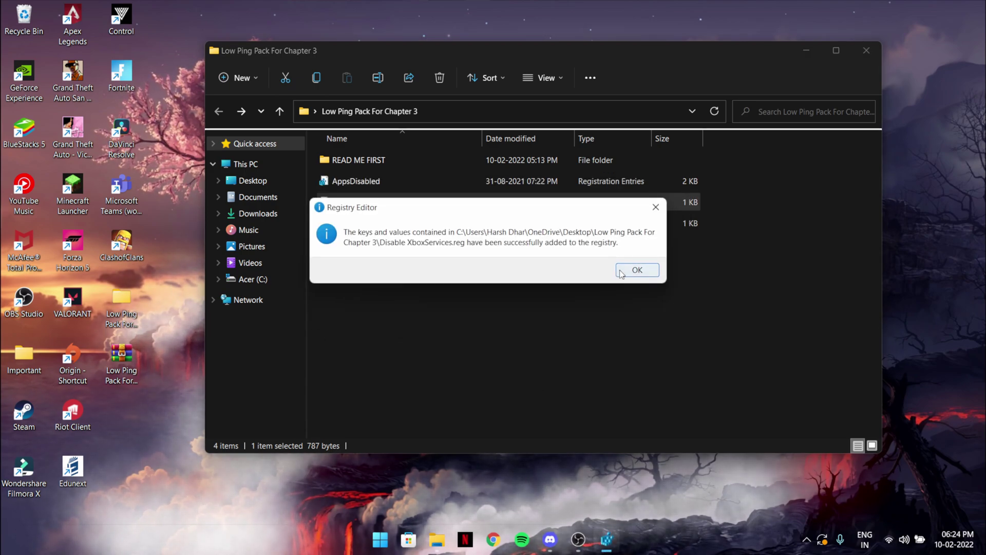
left_click(636, 270)
left_click(507, 326)
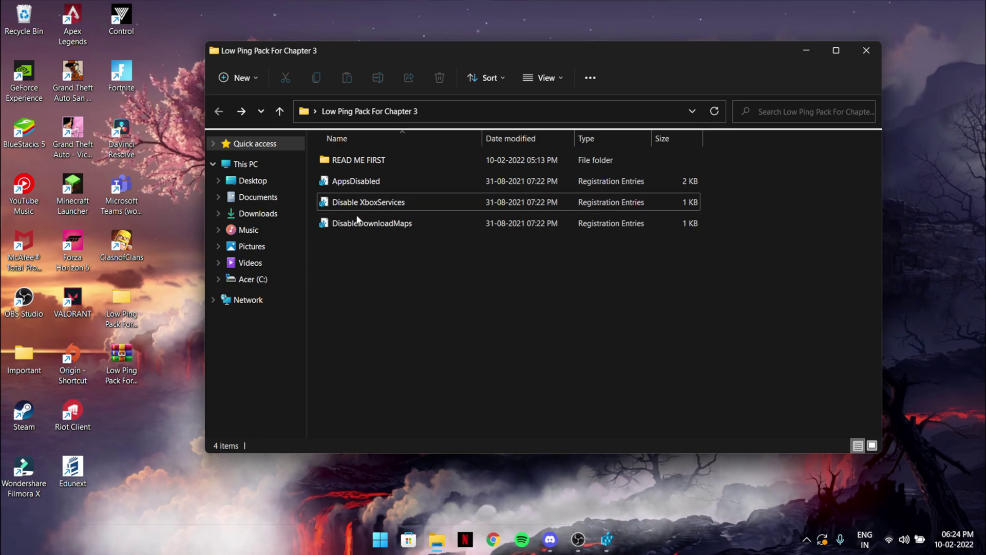
- Type 'maps' into Windows search, then erase it and close the search panel
left_click(431, 223)
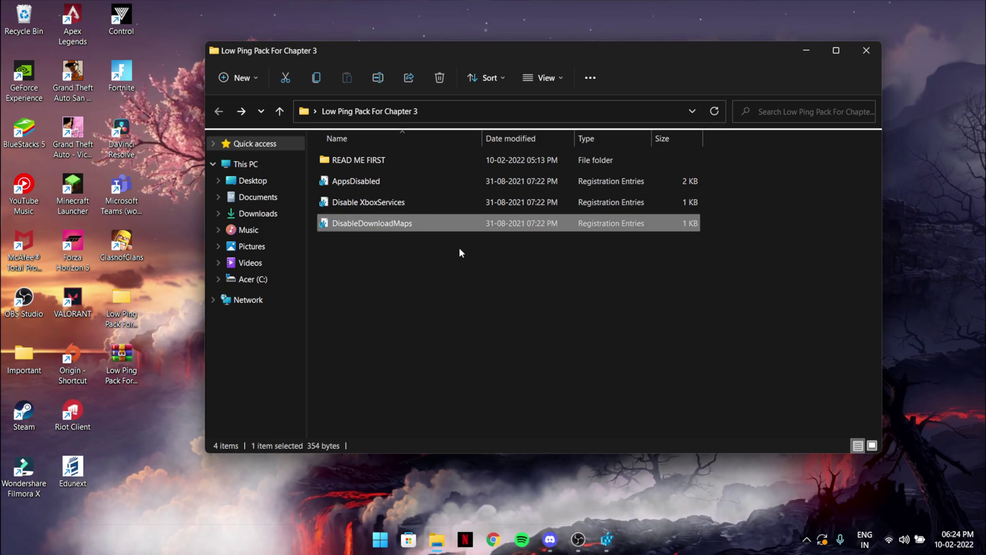
left_click(388, 536)
type("maps")
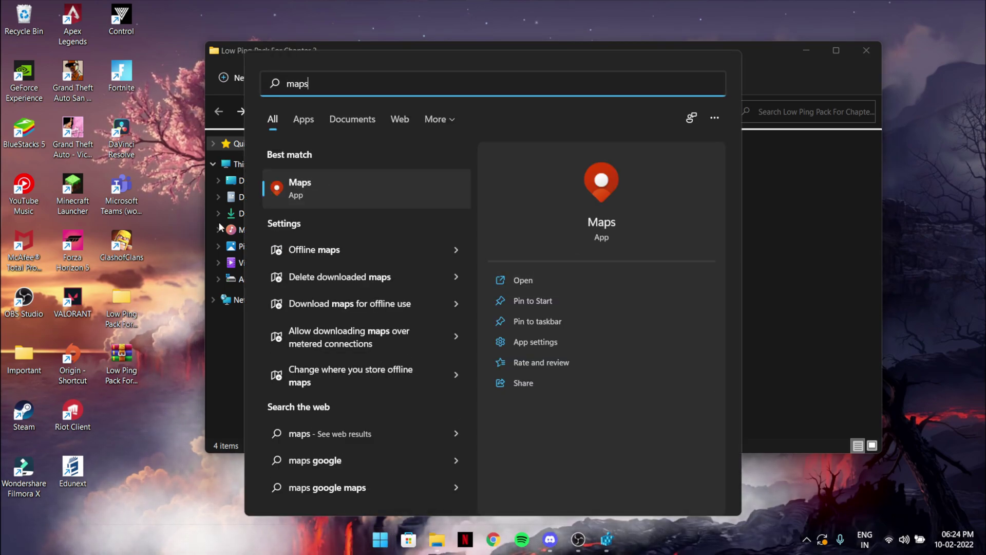
key("ctrl+a")
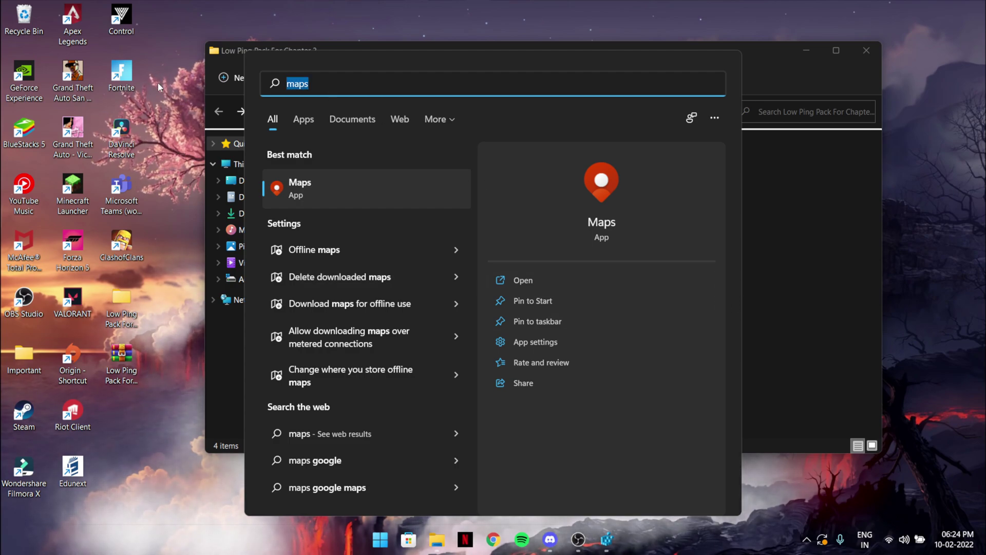
key("BackSpace")
left_click(816, 217)
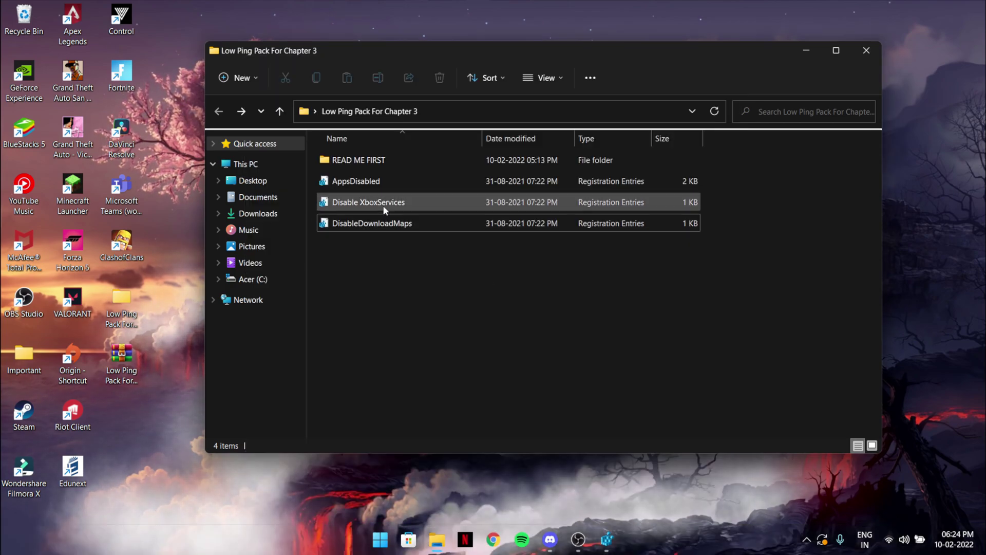
- Merge DisableDownloadMaps.reg into the registry, answering Yes and then OK
left_click(372, 223)
key("Return")
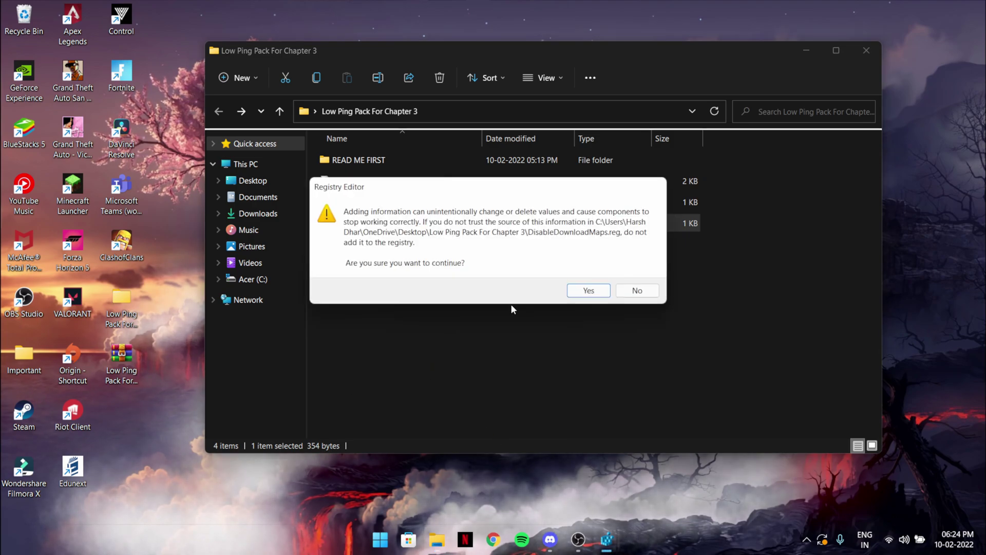
left_click(588, 288)
left_click(637, 270)
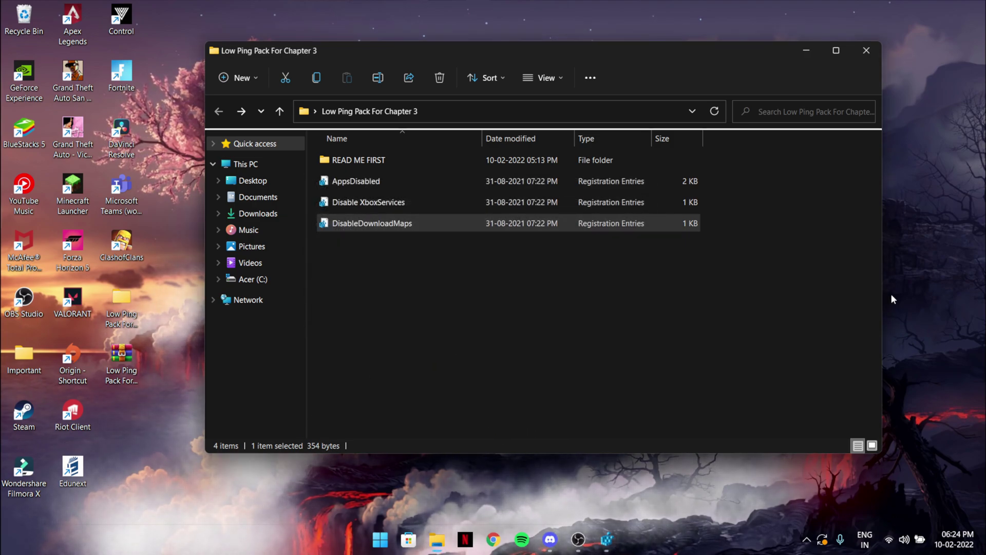
right_click(955, 260)
- Move the Low Ping Pack folder window aside and minimize it
left_click(777, 275)
left_click(368, 333)
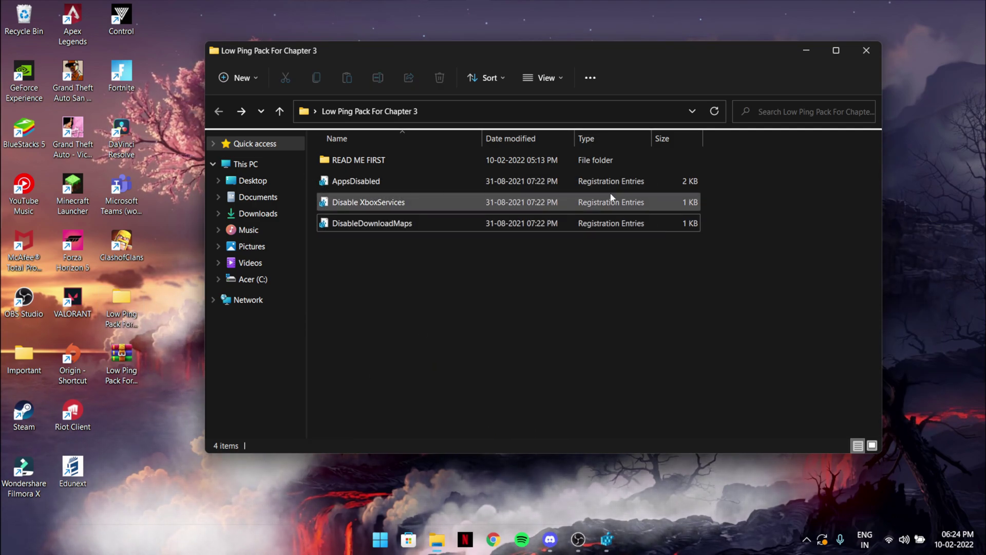
left_click_drag(735, 47, 765, 95)
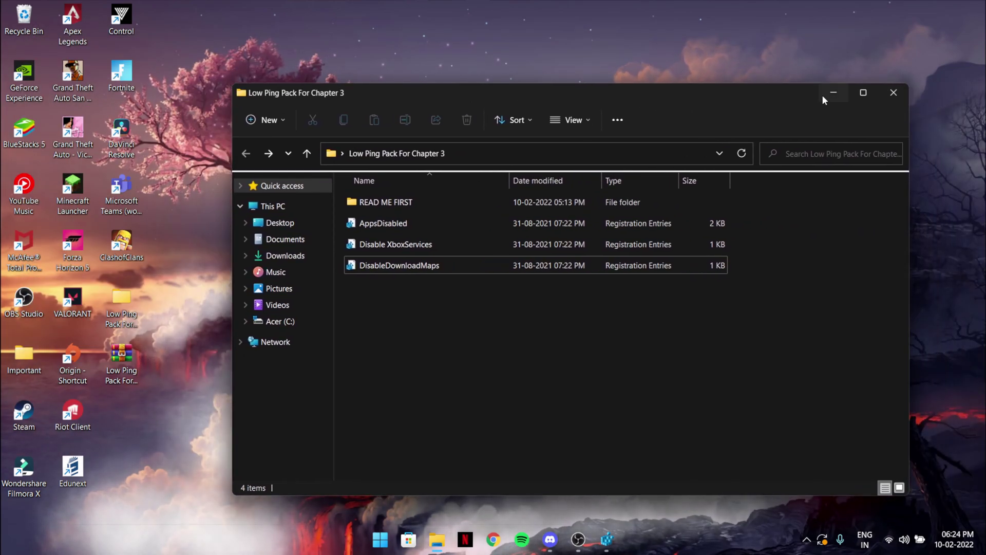
left_click(824, 96)
- Refresh the Windows desktop from its right-click menu
left_click(622, 276)
right_click(555, 188)
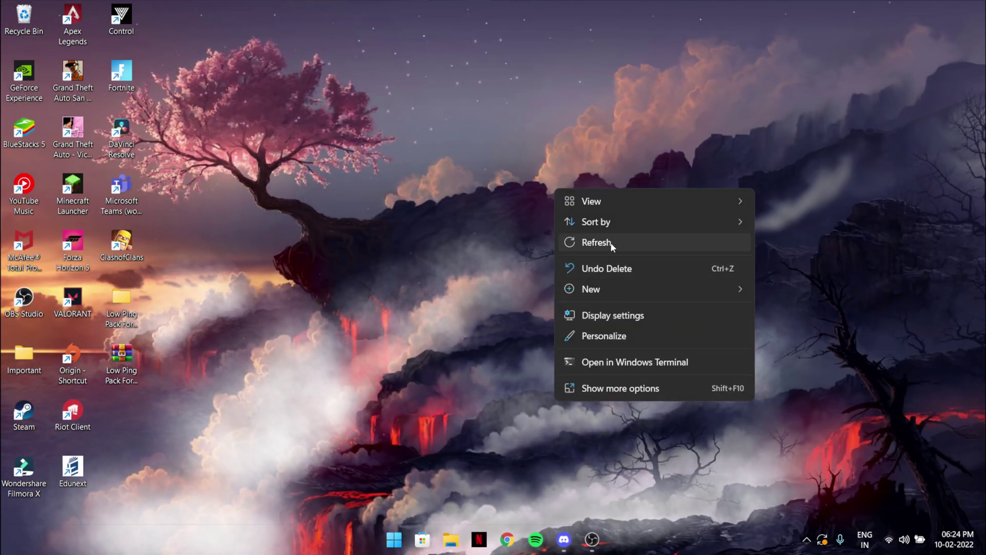
left_click(616, 246)
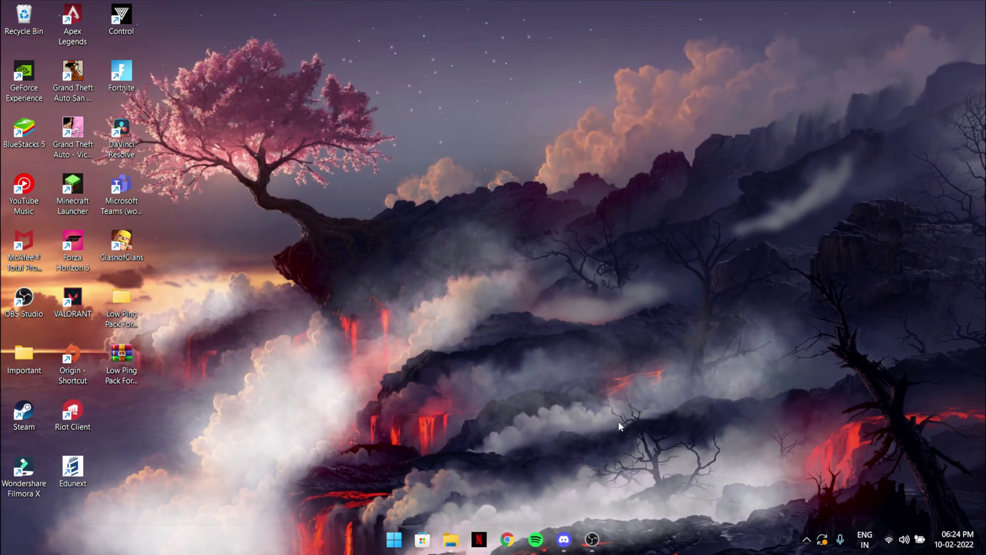